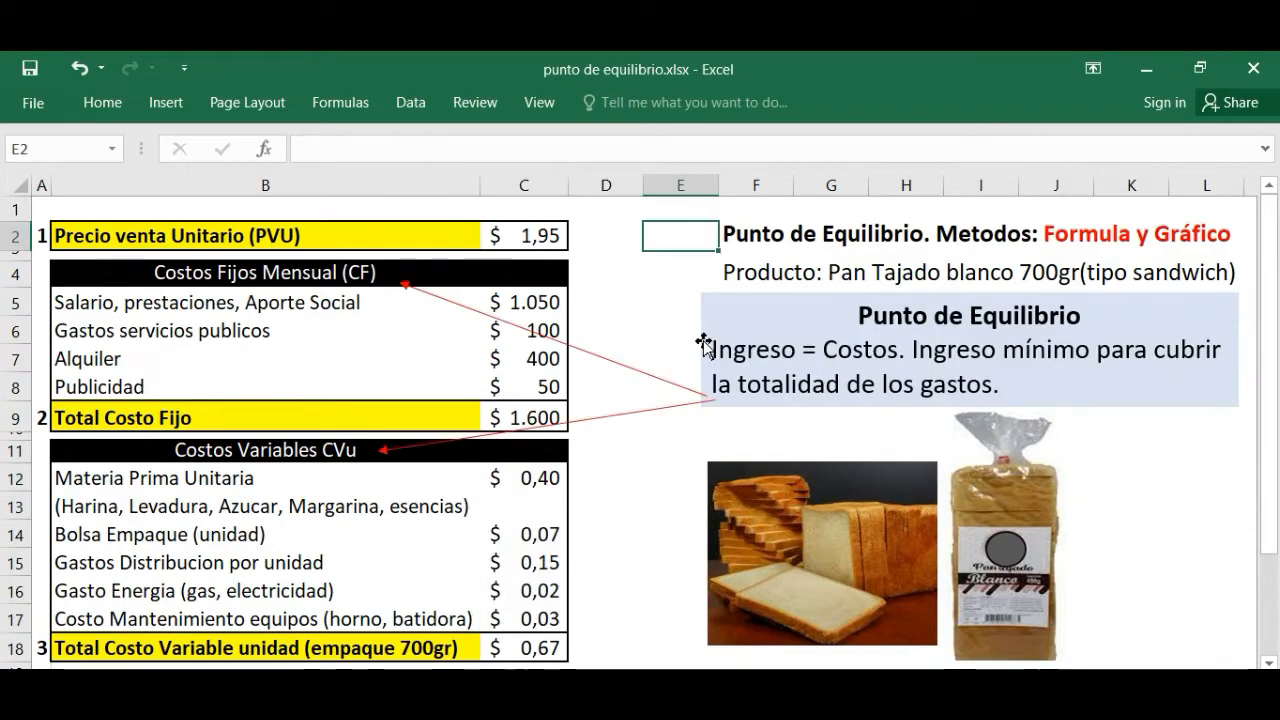
{"action": "left_click", "coordinate": [709, 310]}
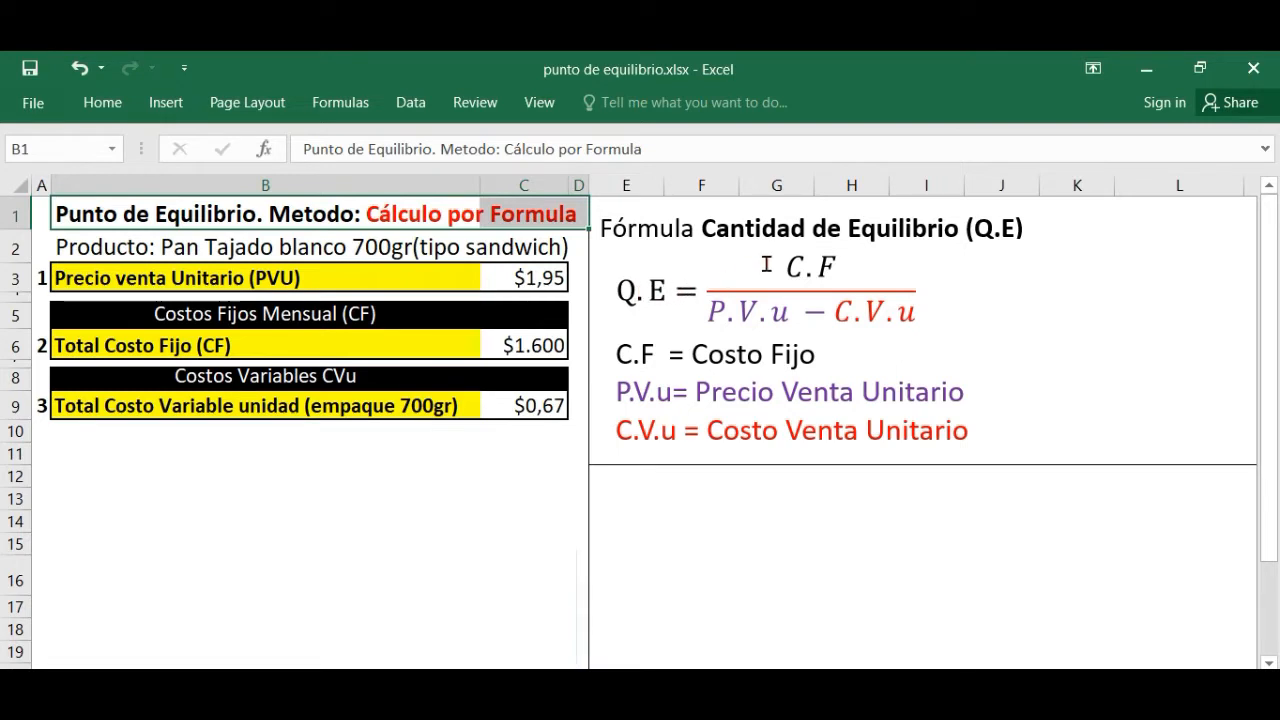
{"action": "left_click", "coordinate": [688, 305]}
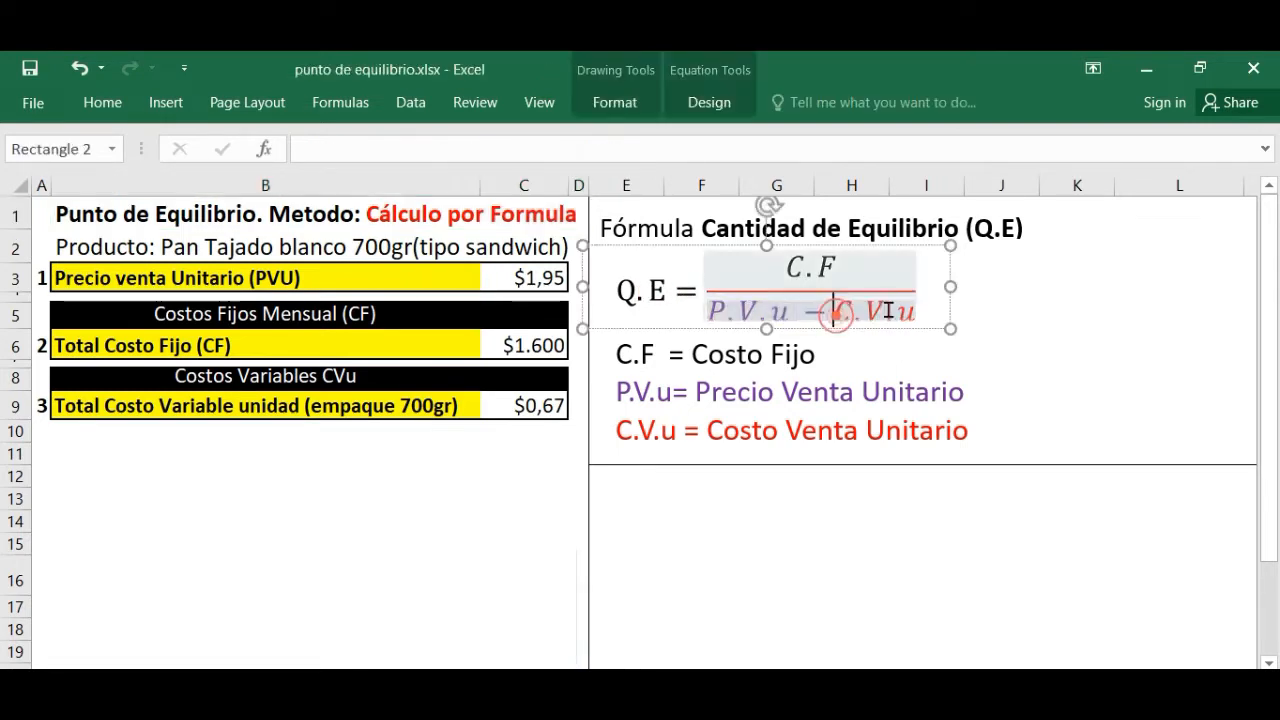
{"action": "left_click_drag", "start_coordinate": [834, 306], "coordinate": [923, 306]}
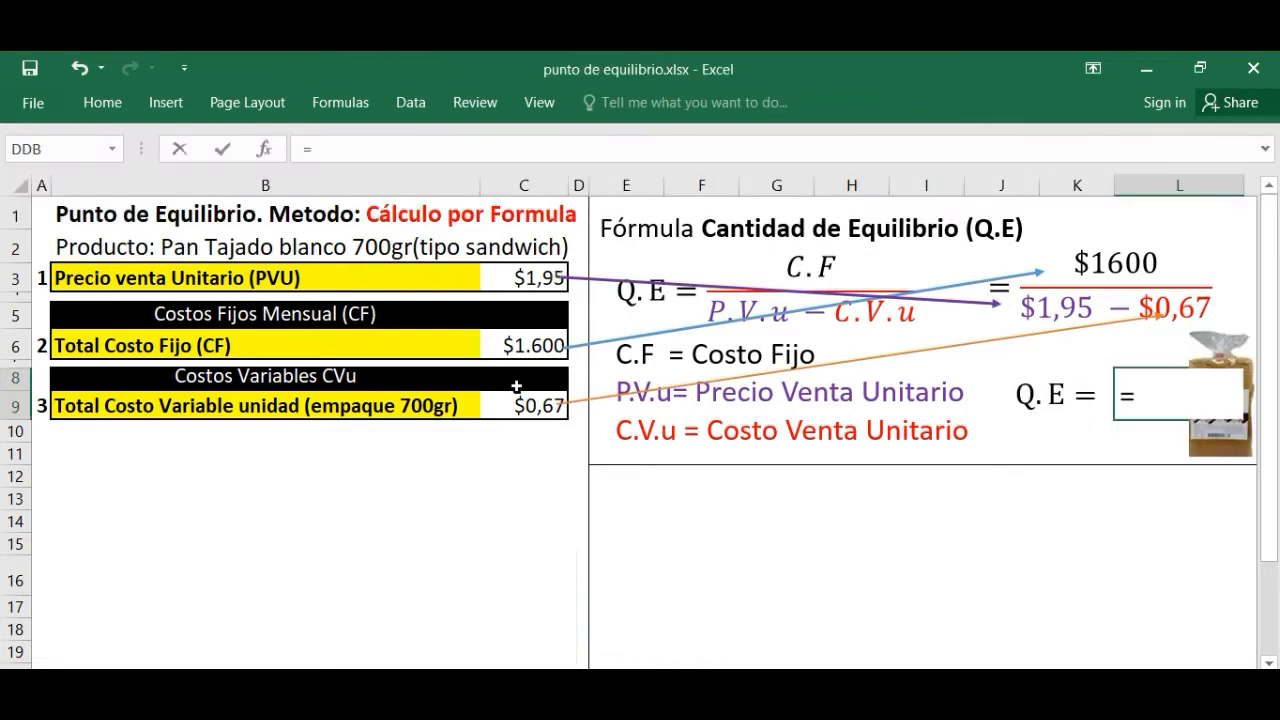
Calculate the equilibrium quantity (Q.E) in L8 with the formula =C6/(C3-C9).
{"action": "type", "text": "="}
{"action": "left_click", "coordinate": [514, 347]}
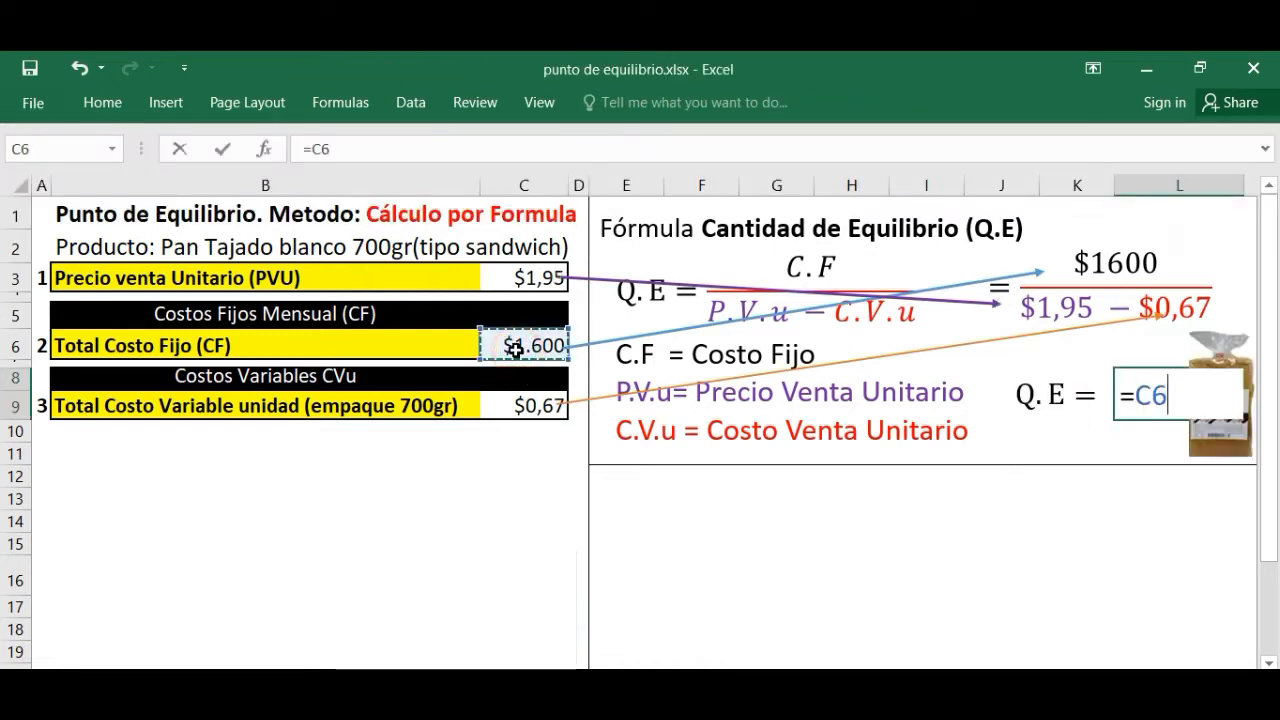
{"action": "type", "text": "/("}
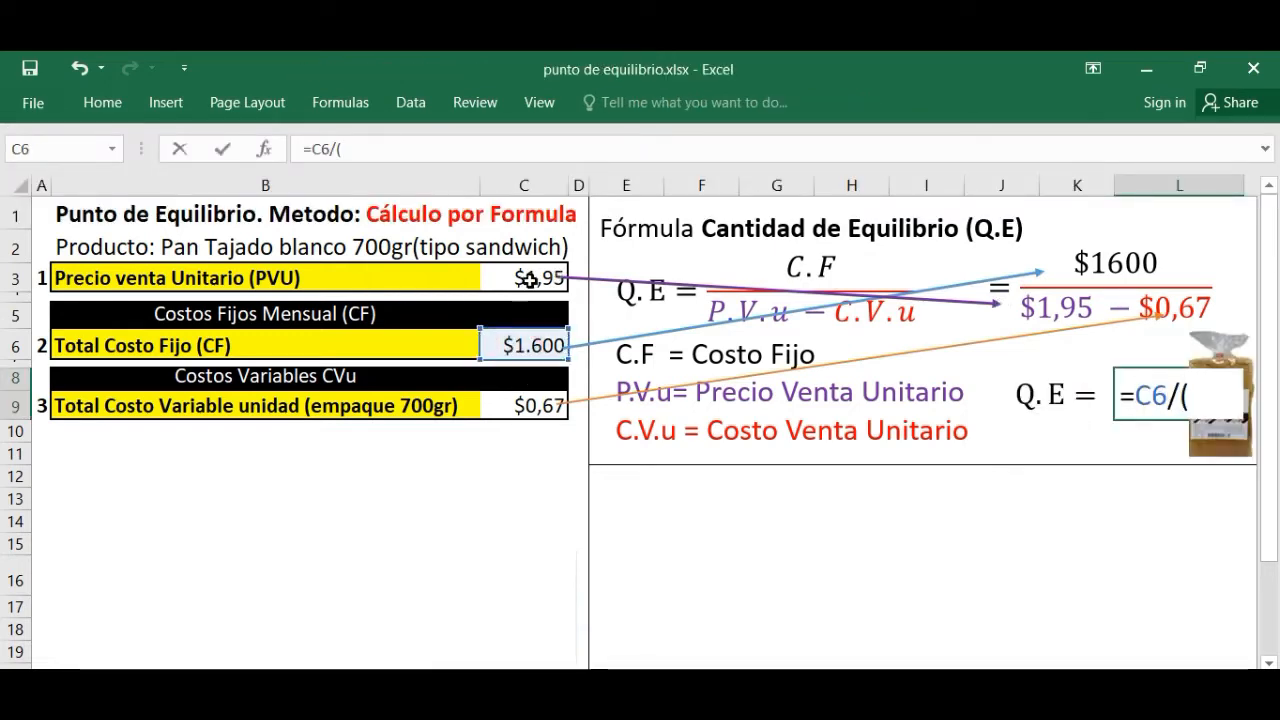
{"action": "left_click", "coordinate": [525, 278]}
{"action": "type", "text": "-"}
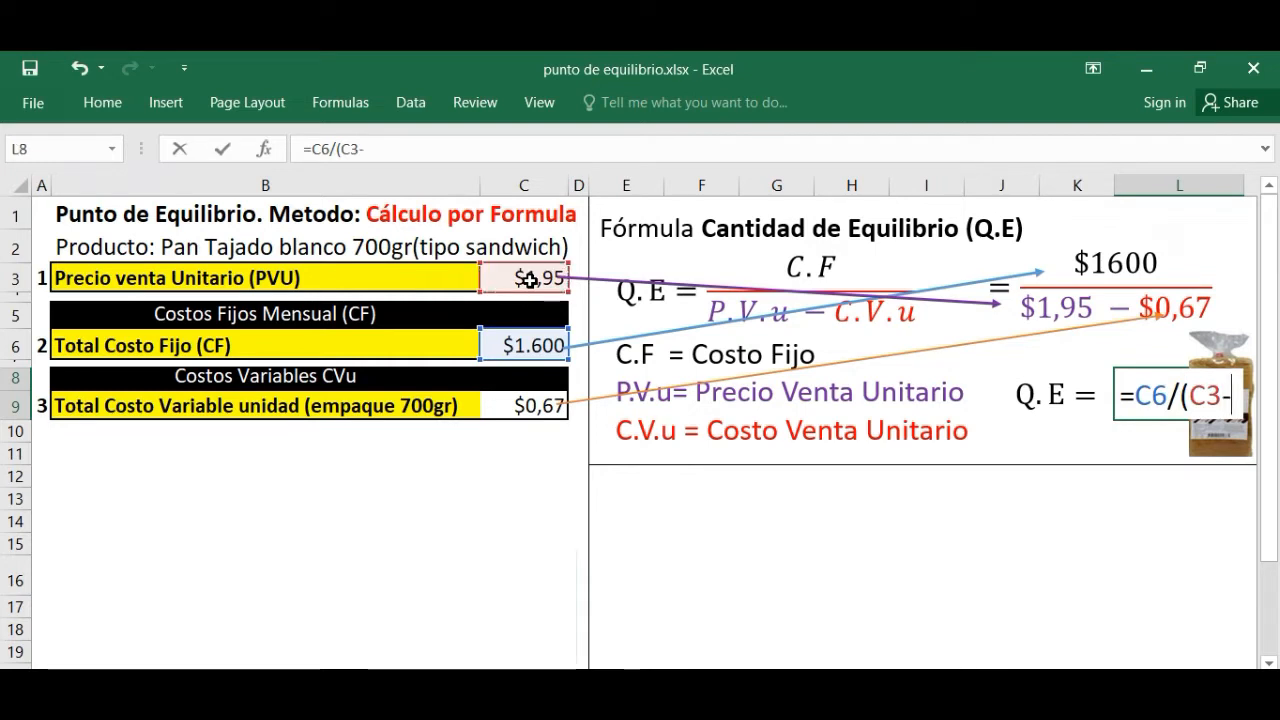
{"action": "left_click", "coordinate": [540, 405]}
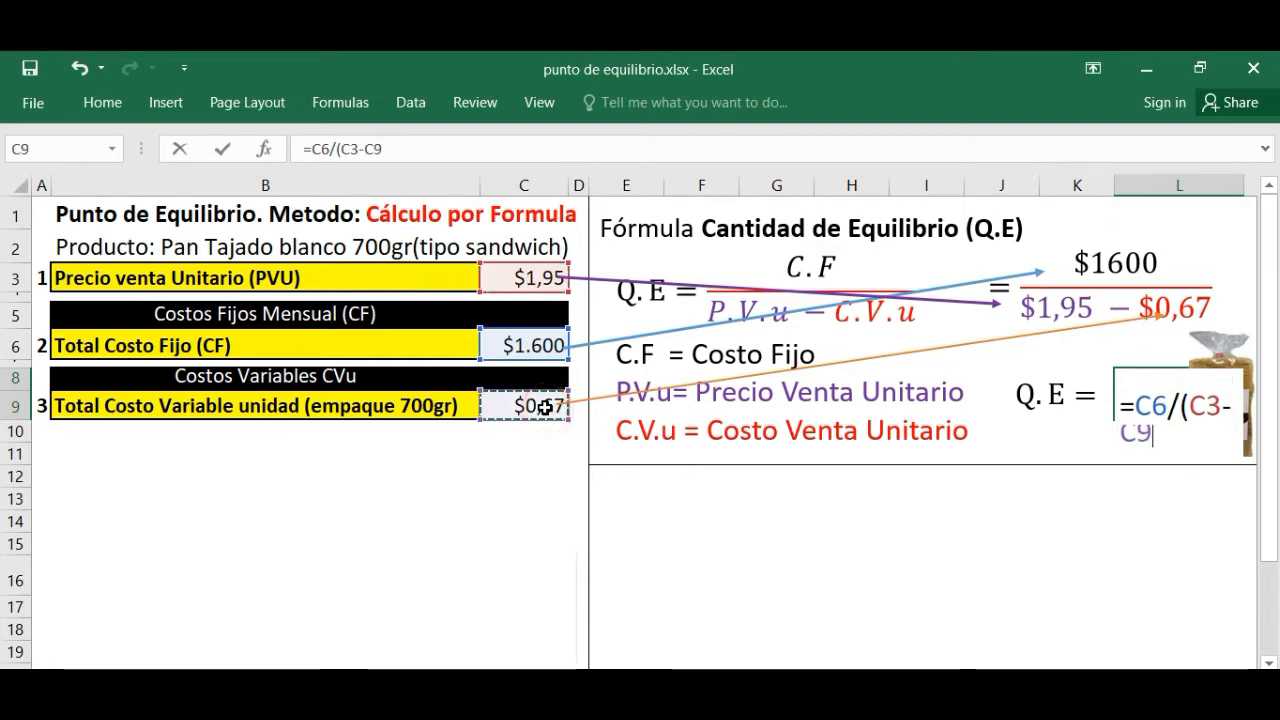
{"action": "key", "text": "Return"}
Format the equilibrium quantity in L8 as a number without decimals.
{"action": "left_click", "coordinate": [102, 102]}
{"action": "left_click", "coordinate": [737, 180]}
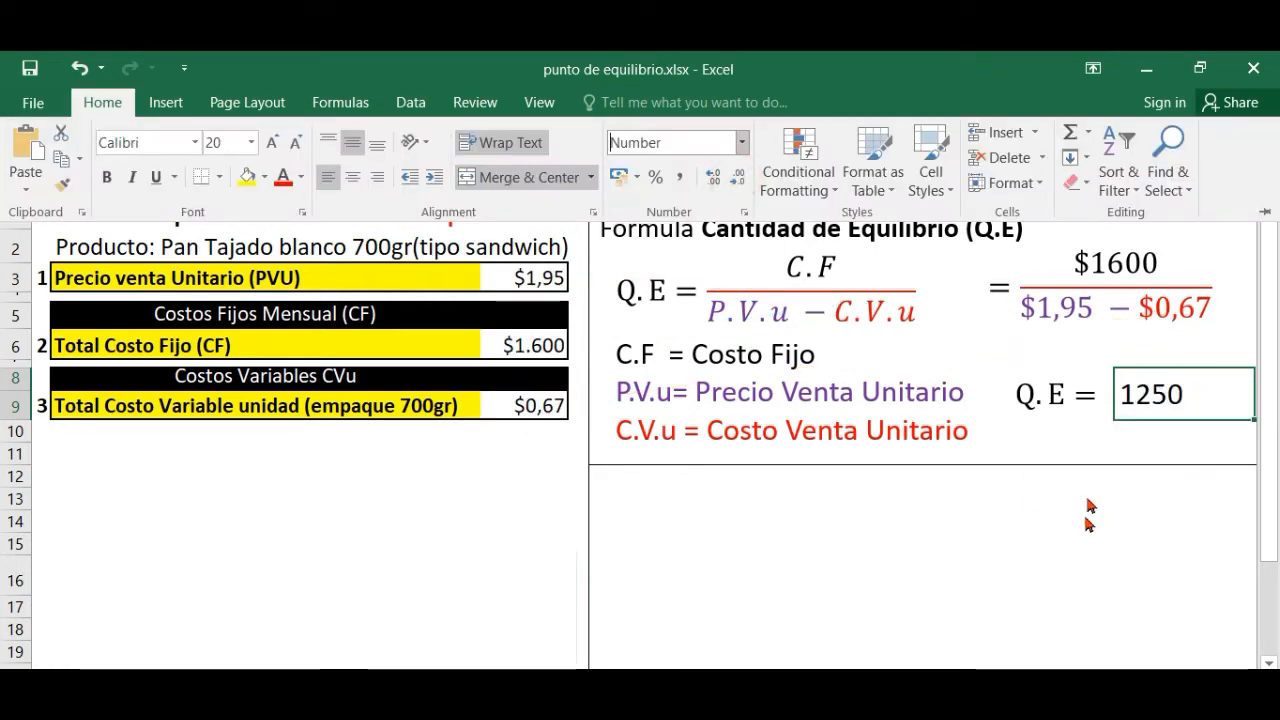
{"action": "key", "text": "Delete"}
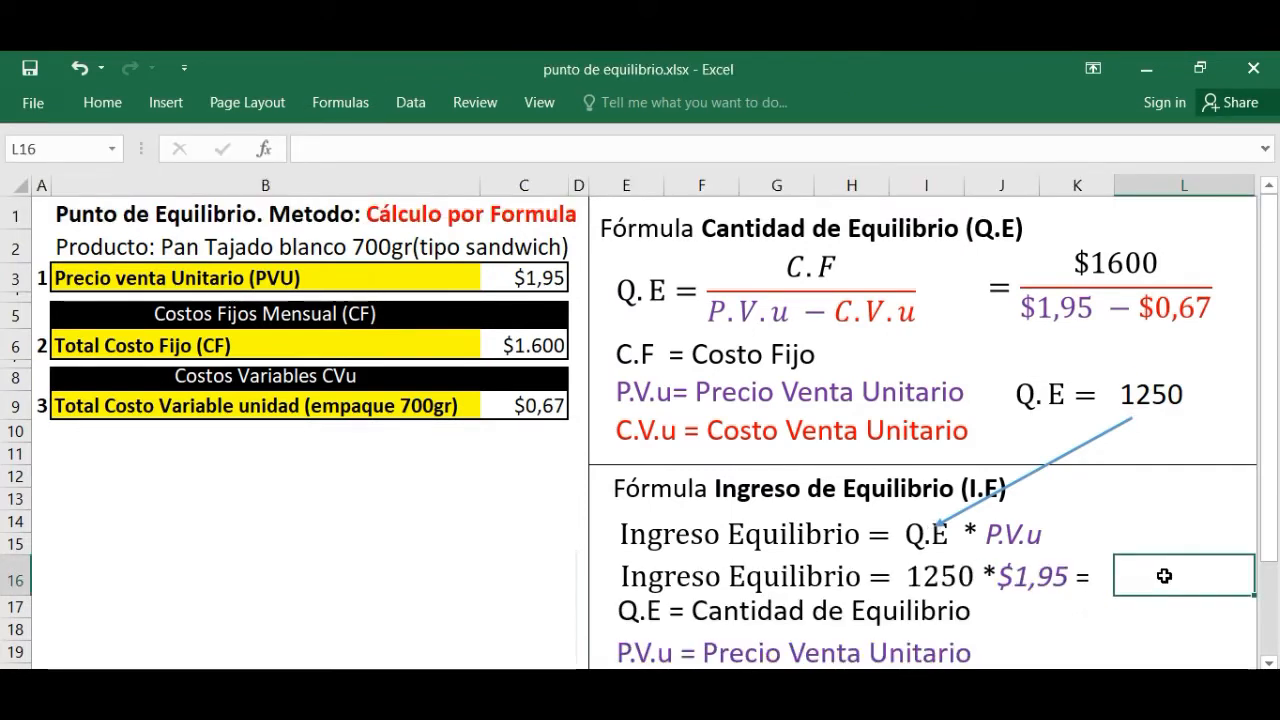
Calculate the equilibrium income in L16 with the formula =L8*C3.
{"action": "type", "text": "="}
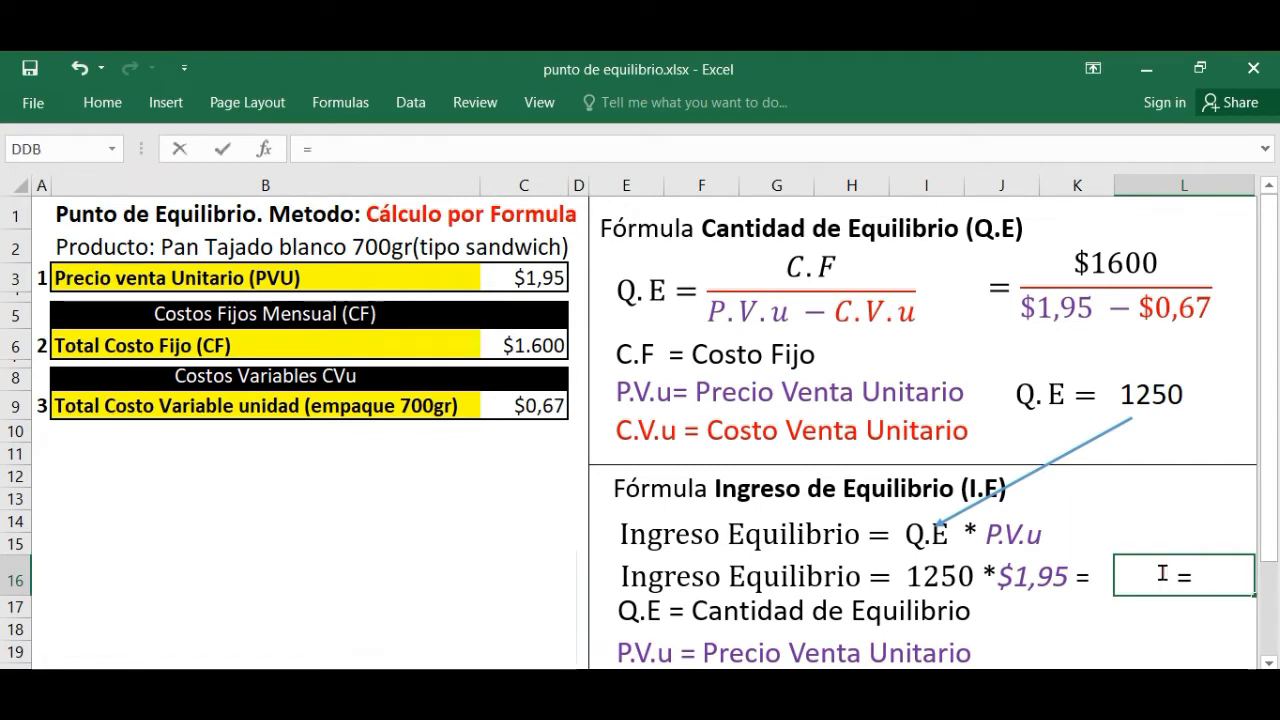
{"action": "left_click", "coordinate": [1177, 395]}
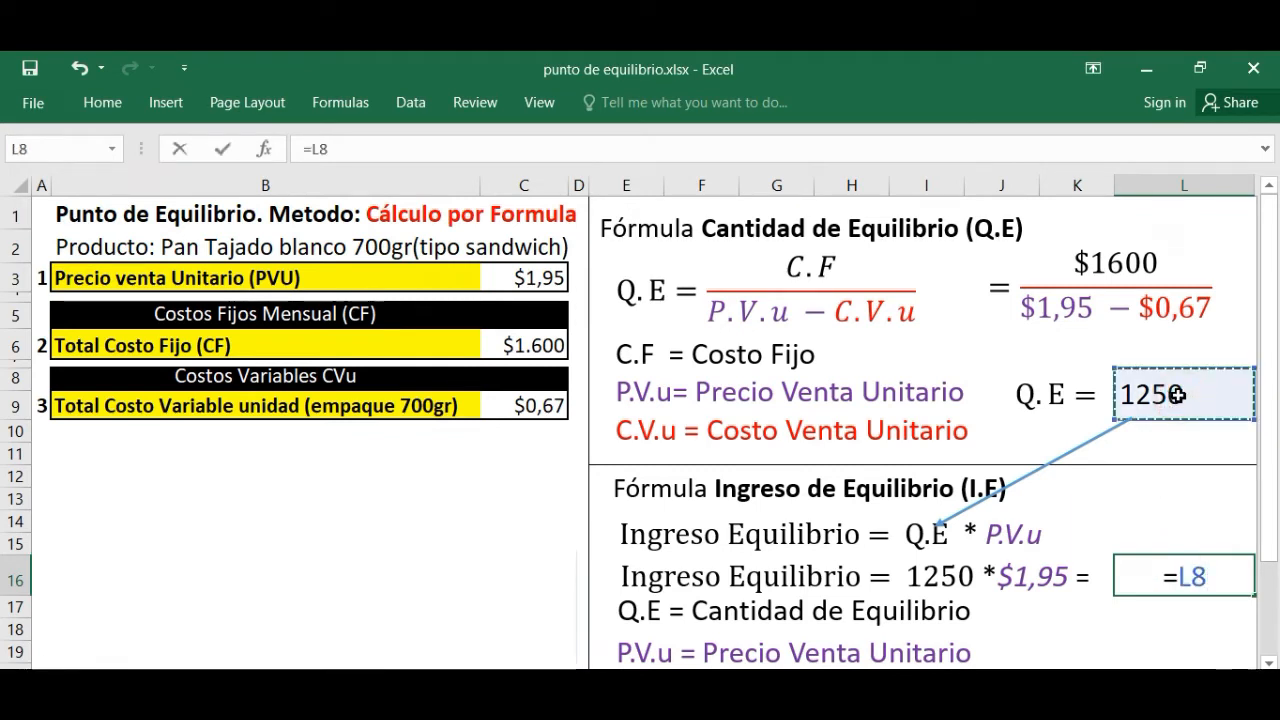
{"action": "type", "text": "*"}
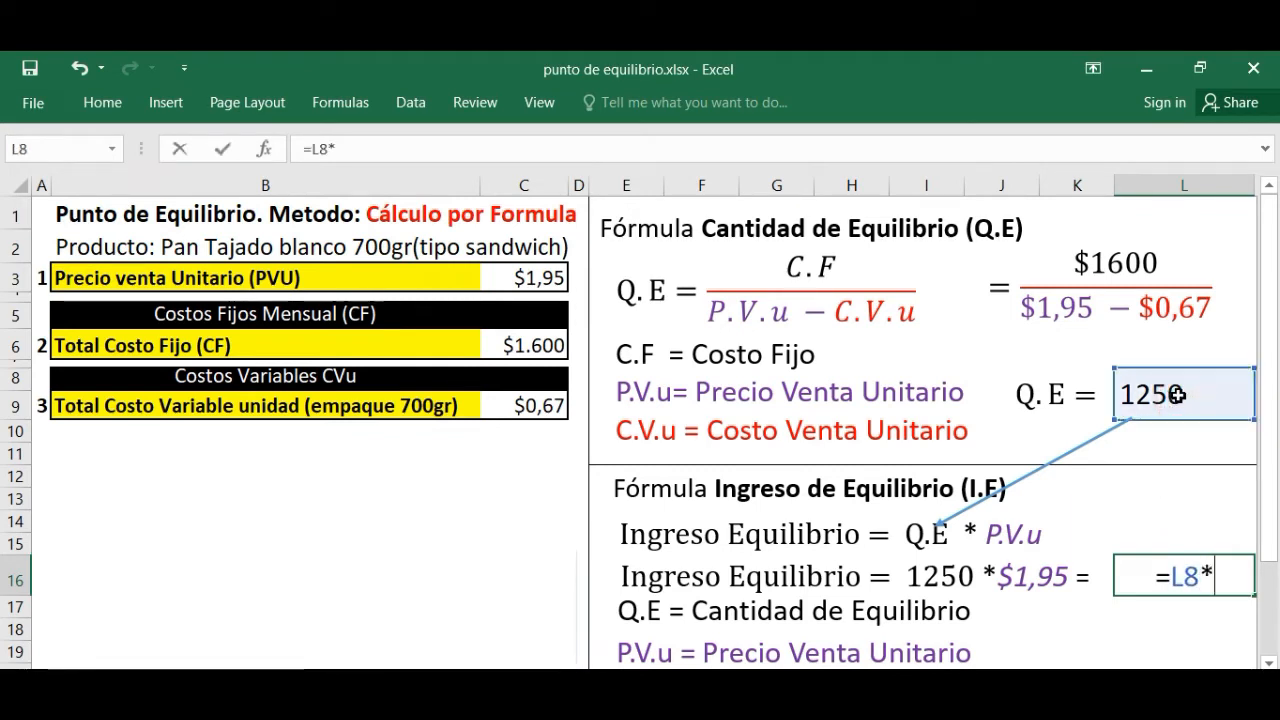
{"action": "left_click", "coordinate": [557, 278]}
{"action": "key", "text": "Return"}
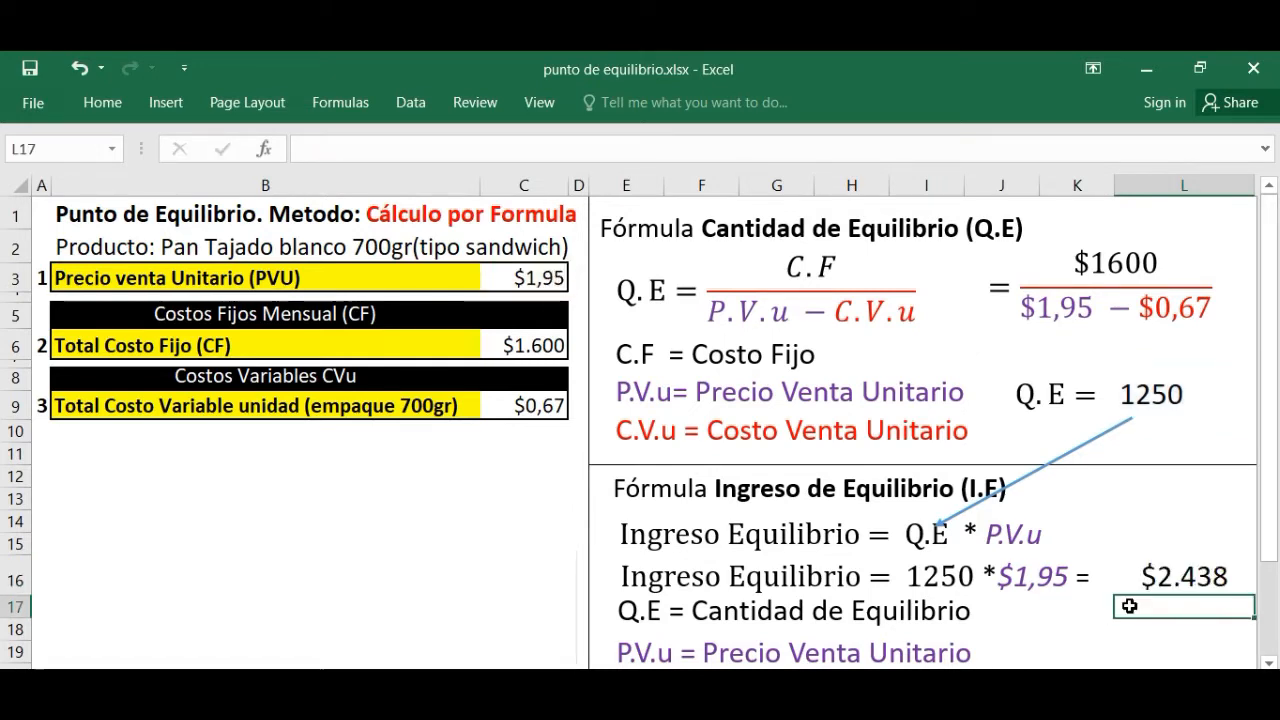
{"action": "left_click", "coordinate": [1160, 578]}
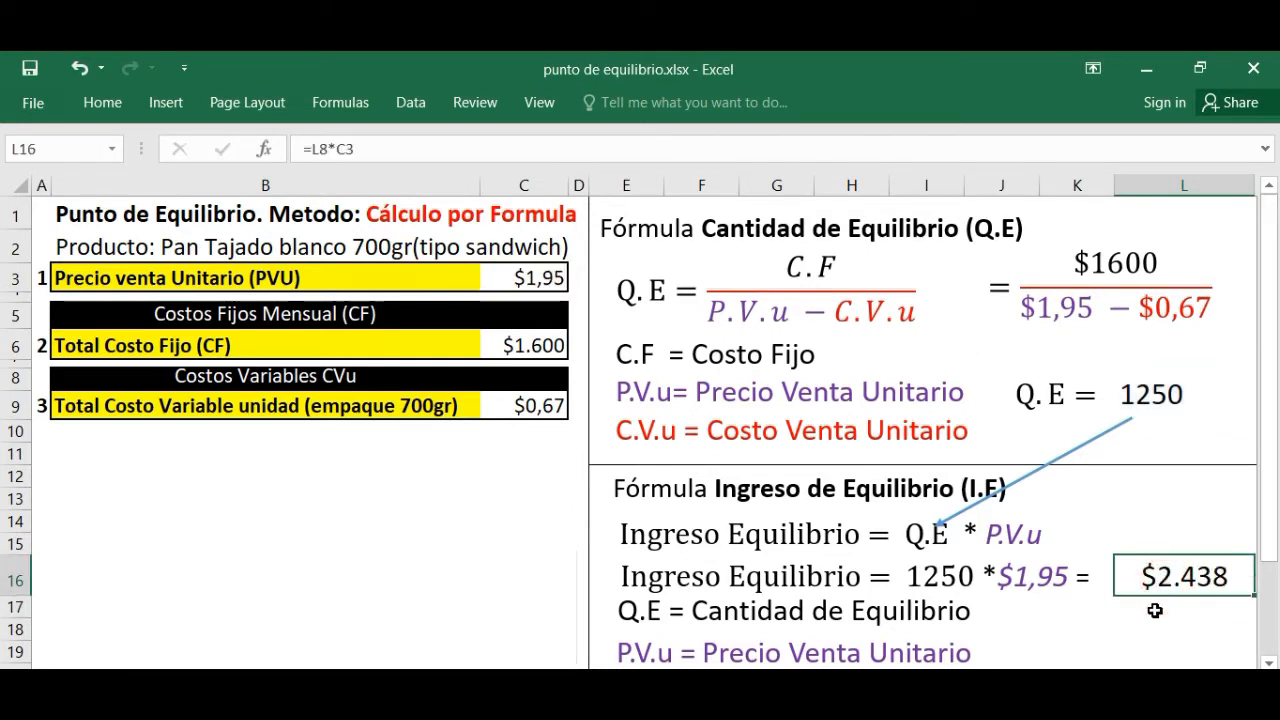
{"action": "left_click_drag", "start_coordinate": [416, 497], "coordinate": [422, 613]}
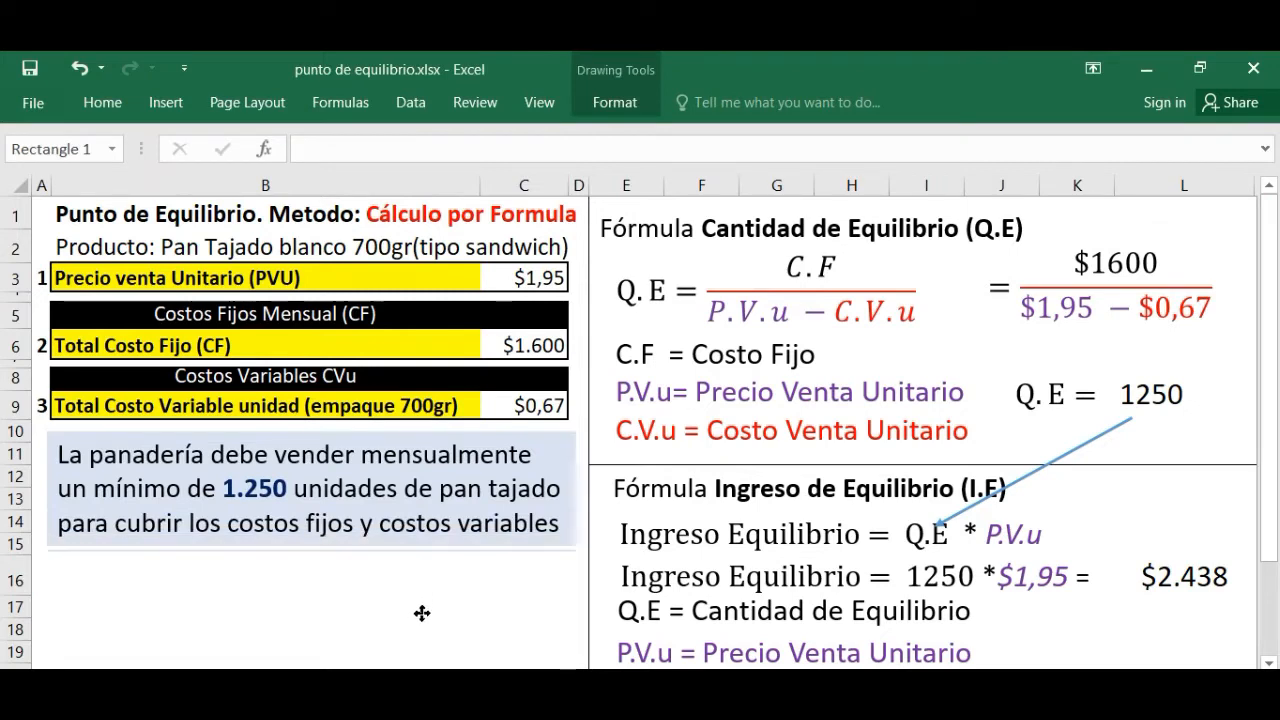
{"action": "left_click", "coordinate": [582, 451]}
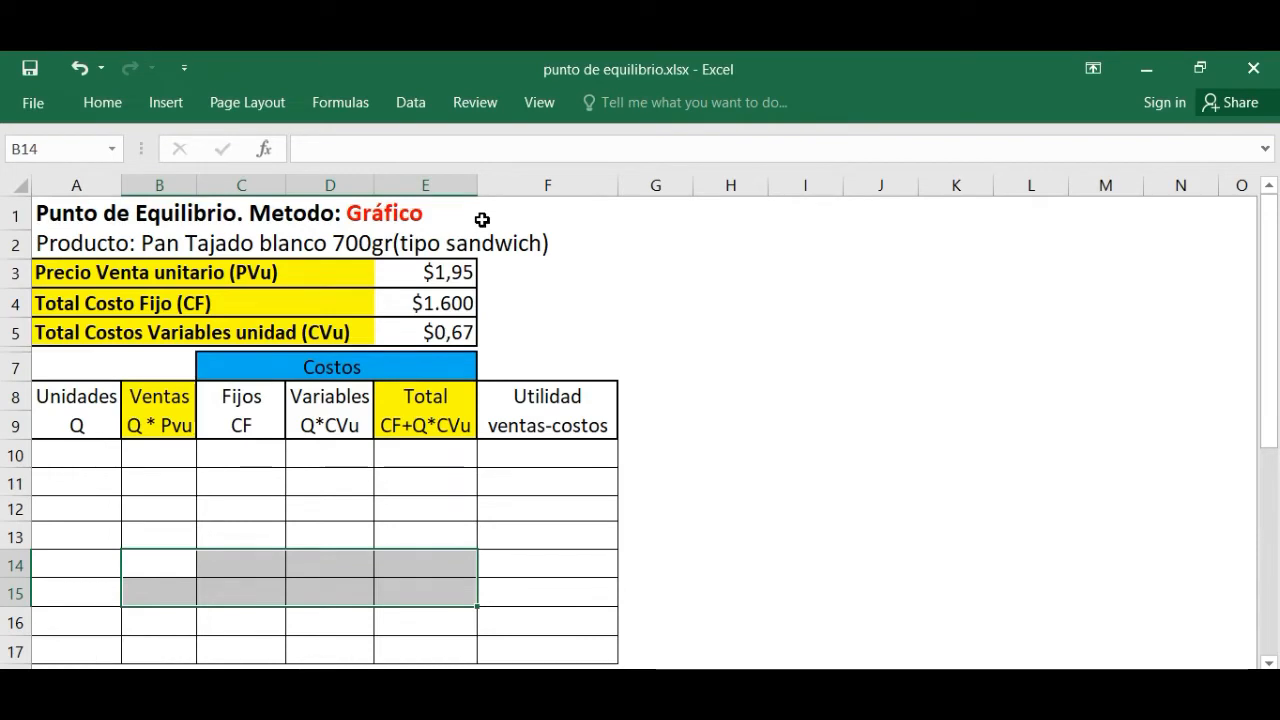
{"action": "left_click_drag", "start_coordinate": [94, 449], "coordinate": [561, 616]}
{"action": "left_click", "coordinate": [83, 432]}
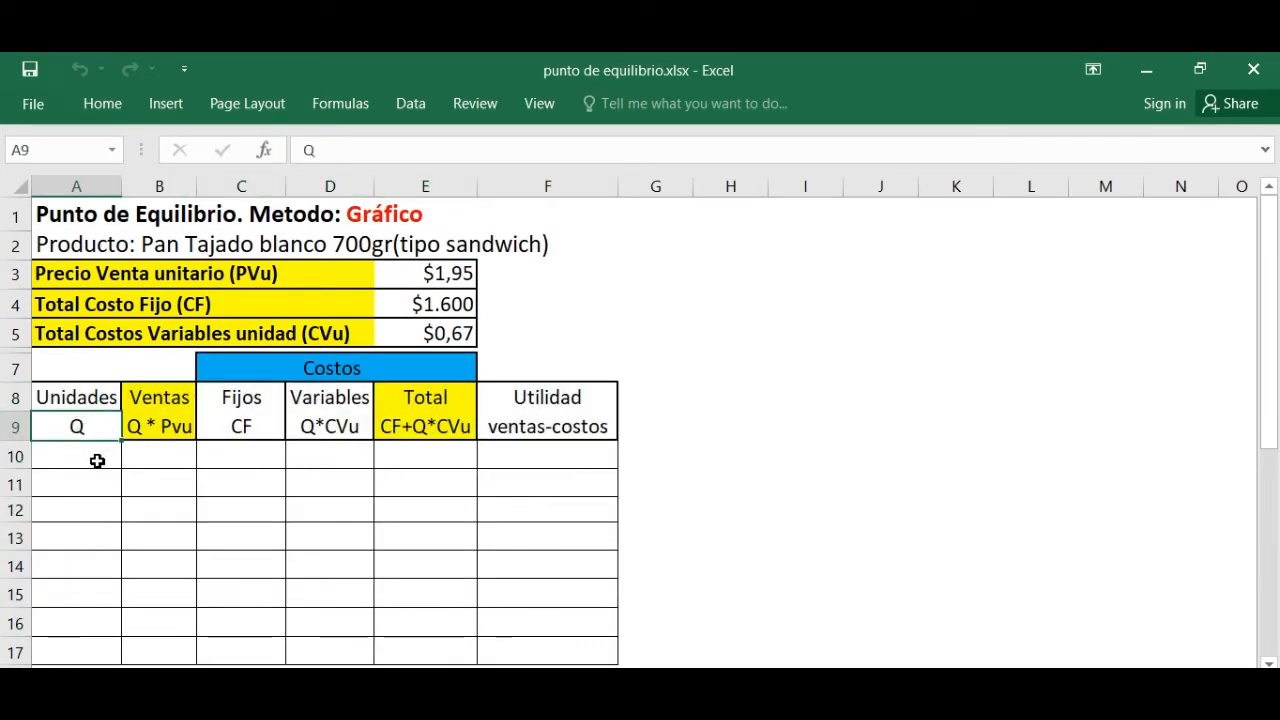
{"action": "mouse_move", "coordinate": [245, 372]}
{"action": "left_mouse_down"}
{"action": "mouse_move", "coordinate": [414, 380]}
{"action": "mouse_move", "coordinate": [449, 449]}
{"action": "mouse_move", "coordinate": [440, 430]}
{"action": "left_mouse_up"}
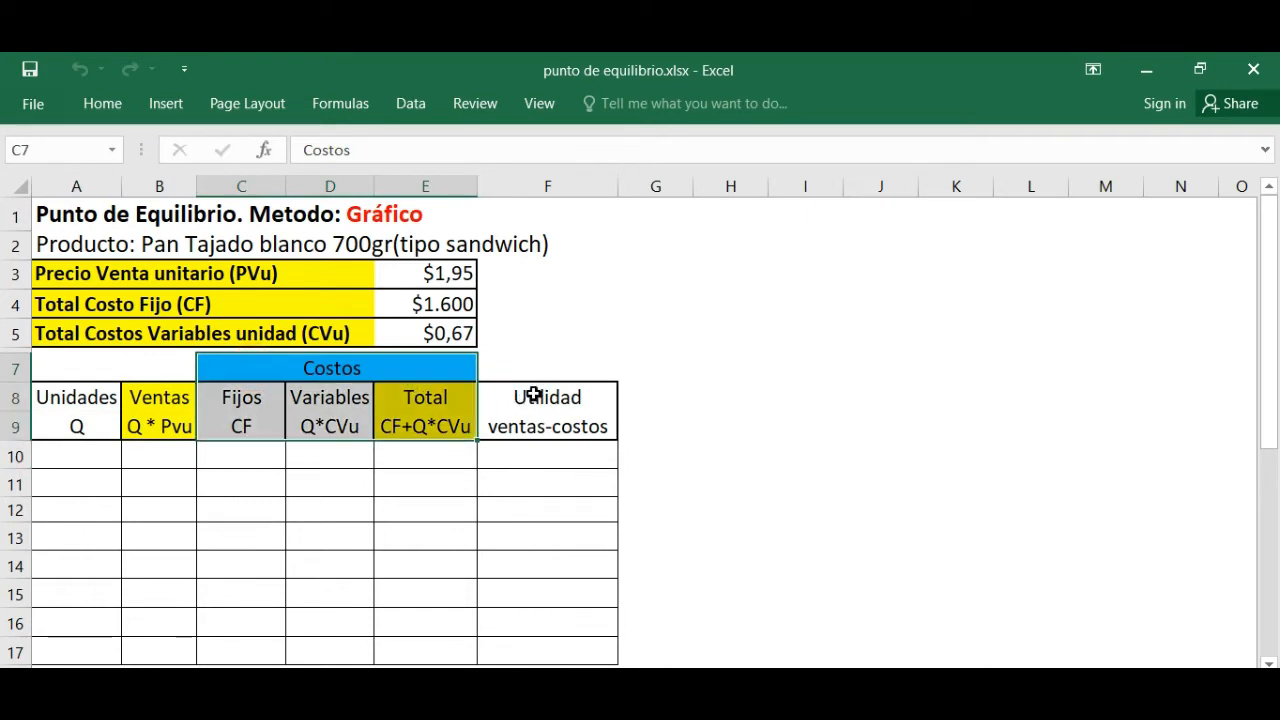
{"action": "left_click_drag", "start_coordinate": [535, 395], "coordinate": [536, 428]}
Format the empty table cells B10:F17 as Currency with the $ English (United States) symbol and 0 decimal places.
{"action": "left_click_drag", "start_coordinate": [149, 463], "coordinate": [551, 663]}
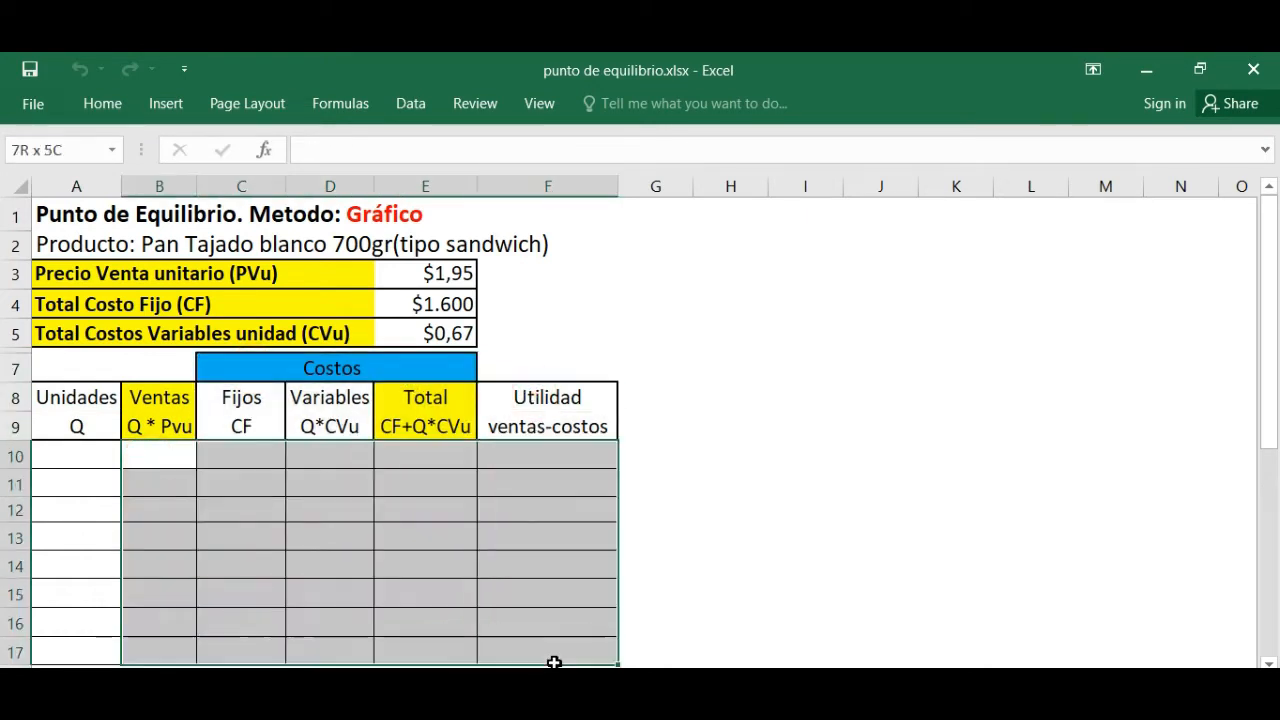
{"action": "right_click", "coordinate": [545, 650]}
{"action": "left_click", "coordinate": [614, 443]}
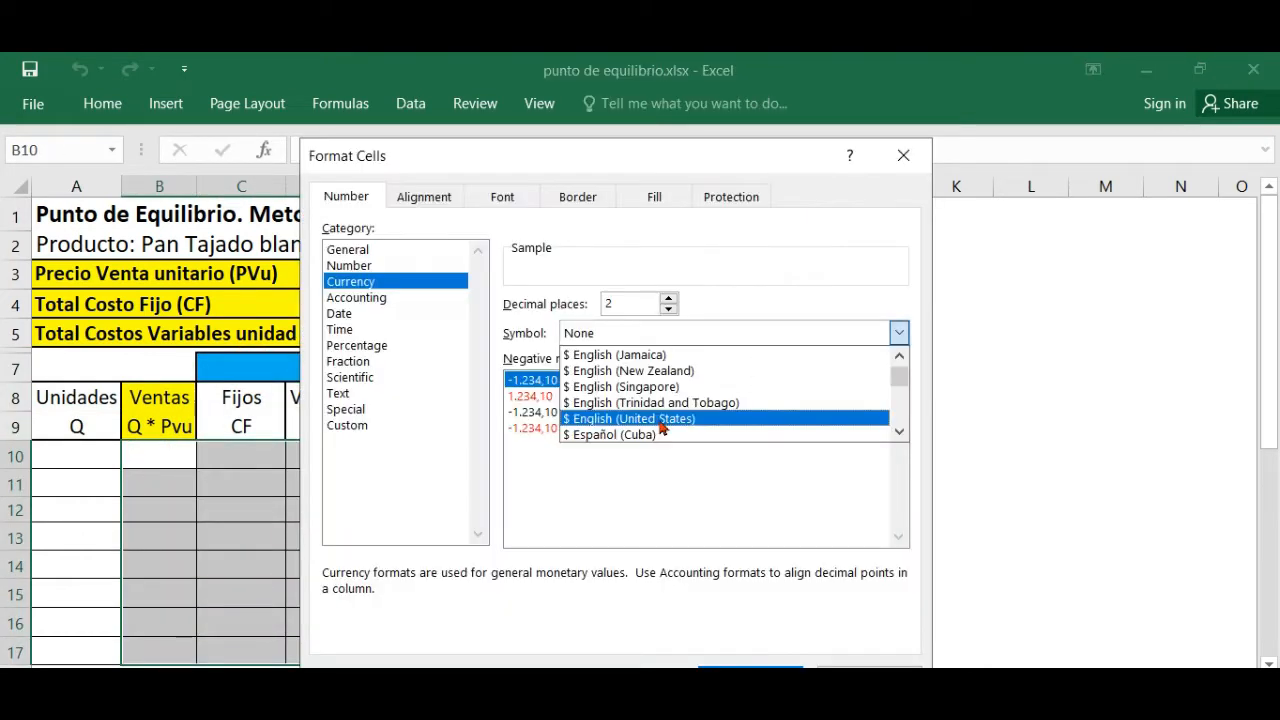
{"action": "left_click", "coordinate": [661, 420]}
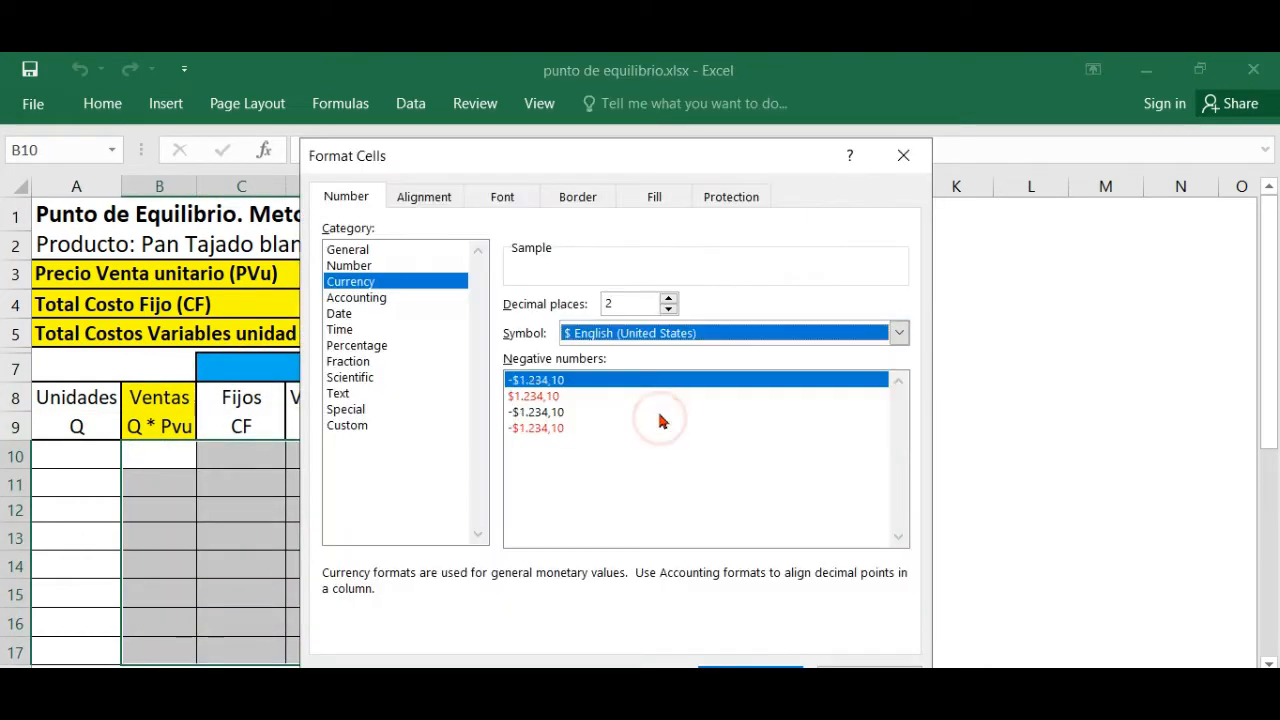
{"action": "left_click", "coordinate": [668, 311]}
{"action": "left_click", "coordinate": [668, 311]}
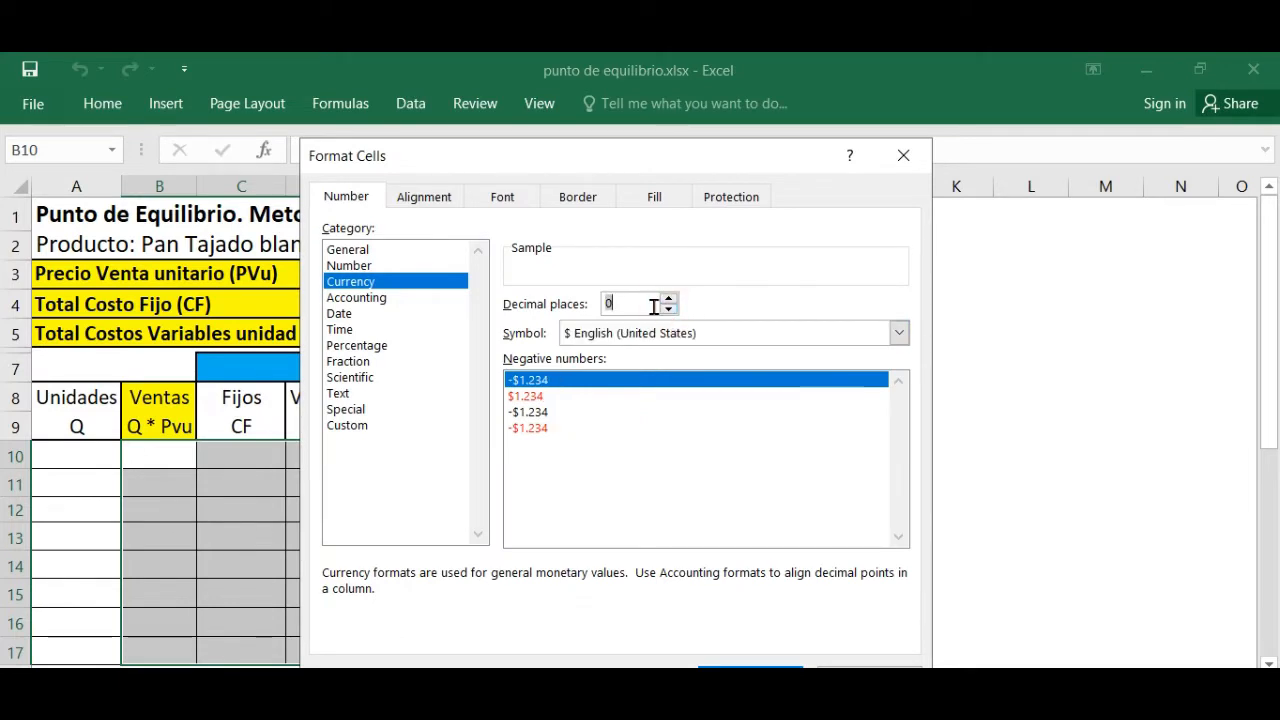
{"action": "key", "text": "Return"}
Add Greater Than 0 and Less Than highlight rules to Utilidad cells F10:F17, using Light Red Fill with Dark Red Text for Less Than.
{"action": "left_click_drag", "start_coordinate": [517, 446], "coordinate": [529, 650]}
{"action": "left_click", "coordinate": [104, 103]}
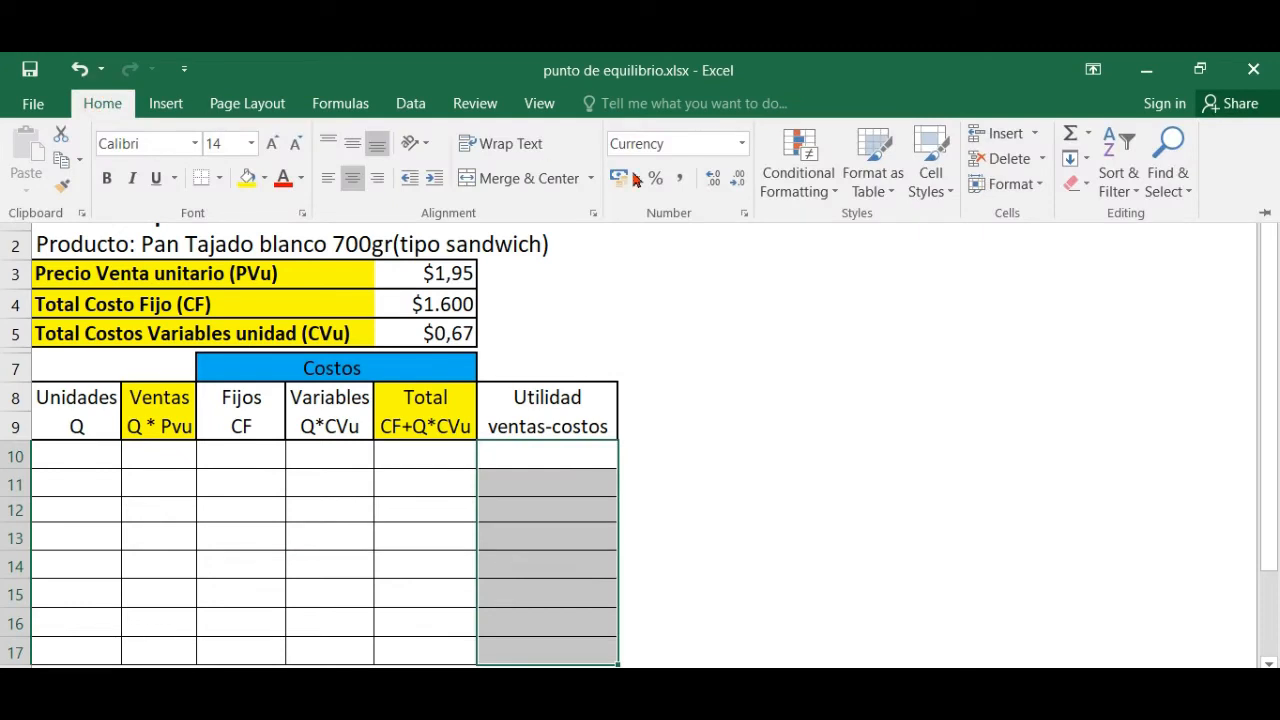
{"action": "left_click", "coordinate": [798, 175]}
{"action": "mouse_move", "coordinate": [820, 236]}
{"action": "left_click", "coordinate": [1075, 229]}
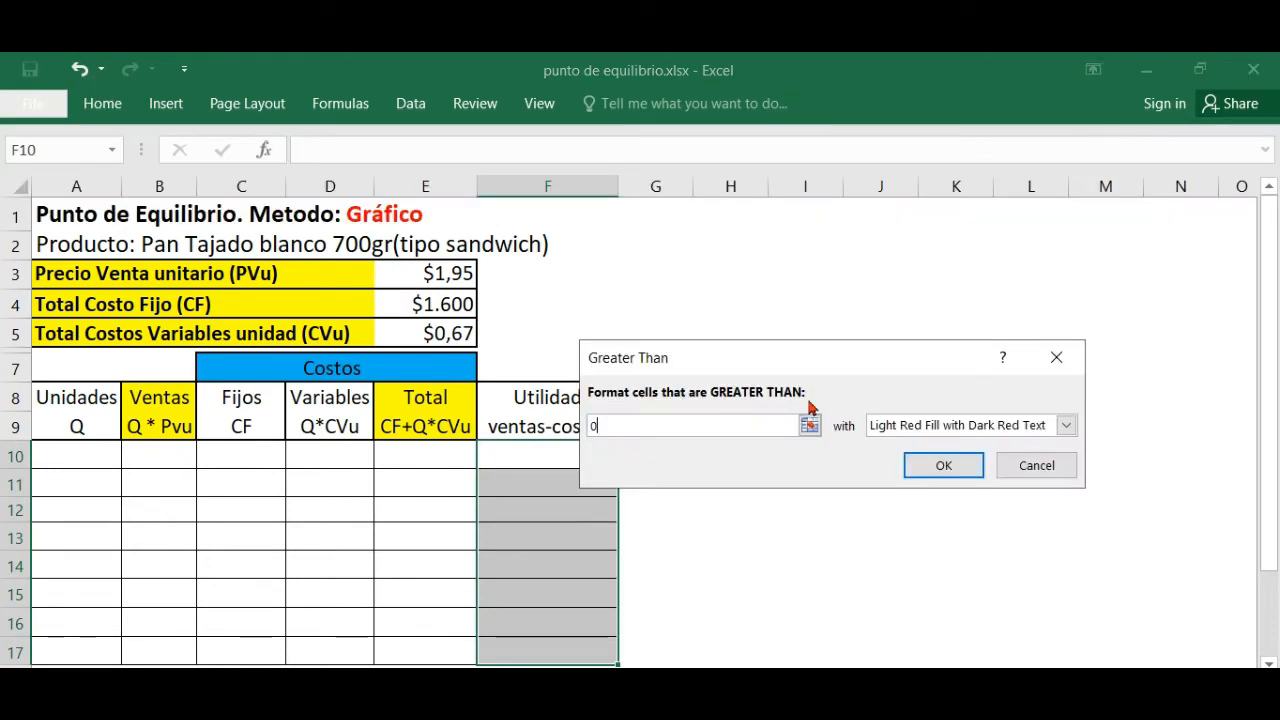
{"action": "left_click", "coordinate": [1065, 427]}
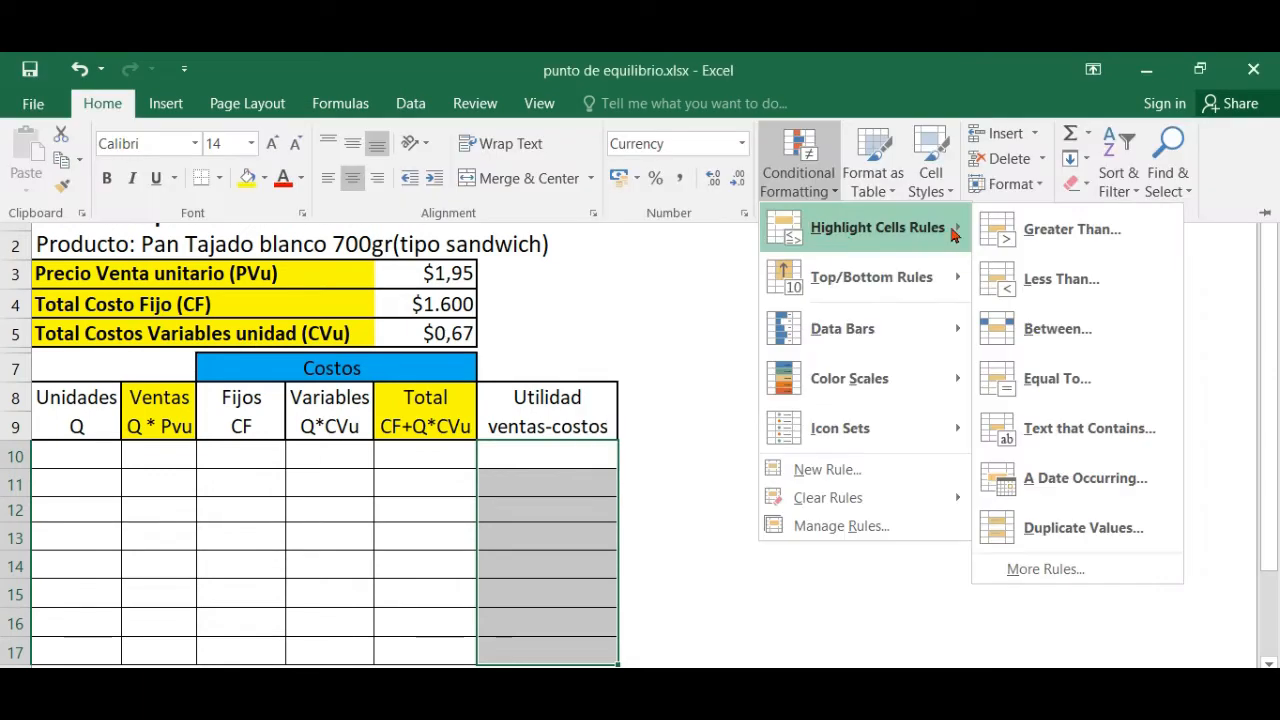
{"action": "left_click", "coordinate": [1060, 280]}
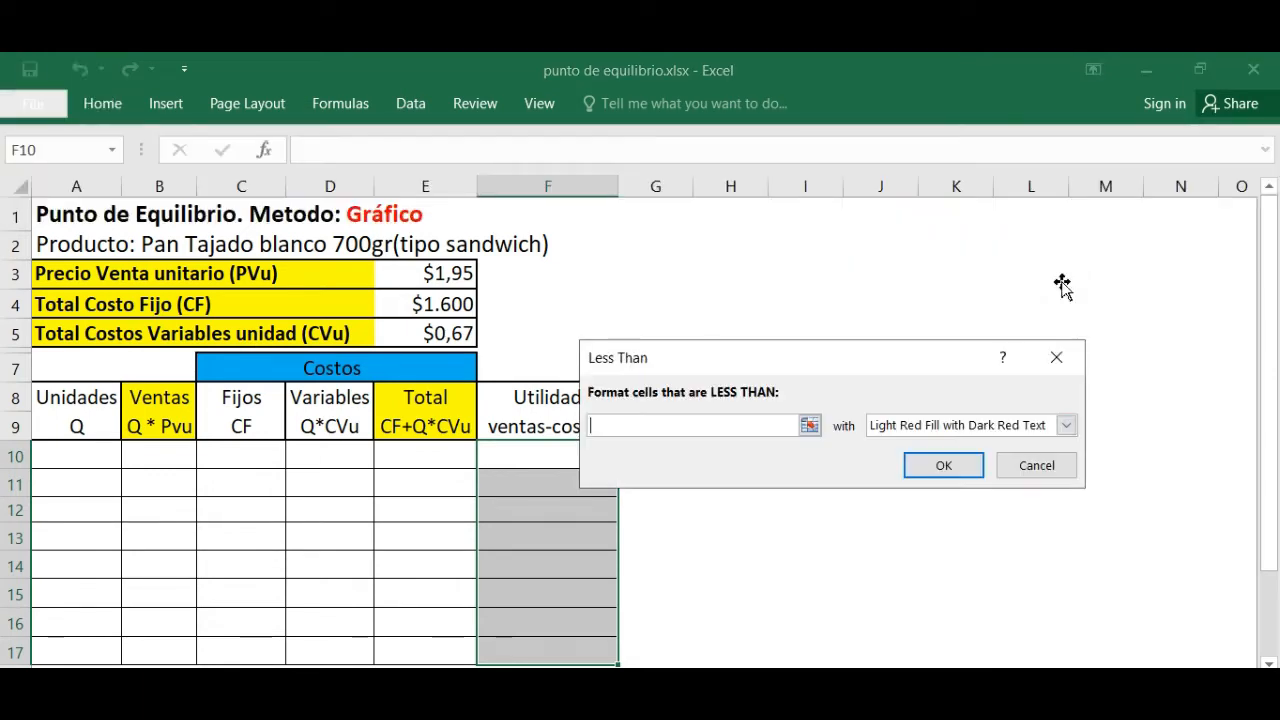
{"action": "left_click", "coordinate": [944, 466]}
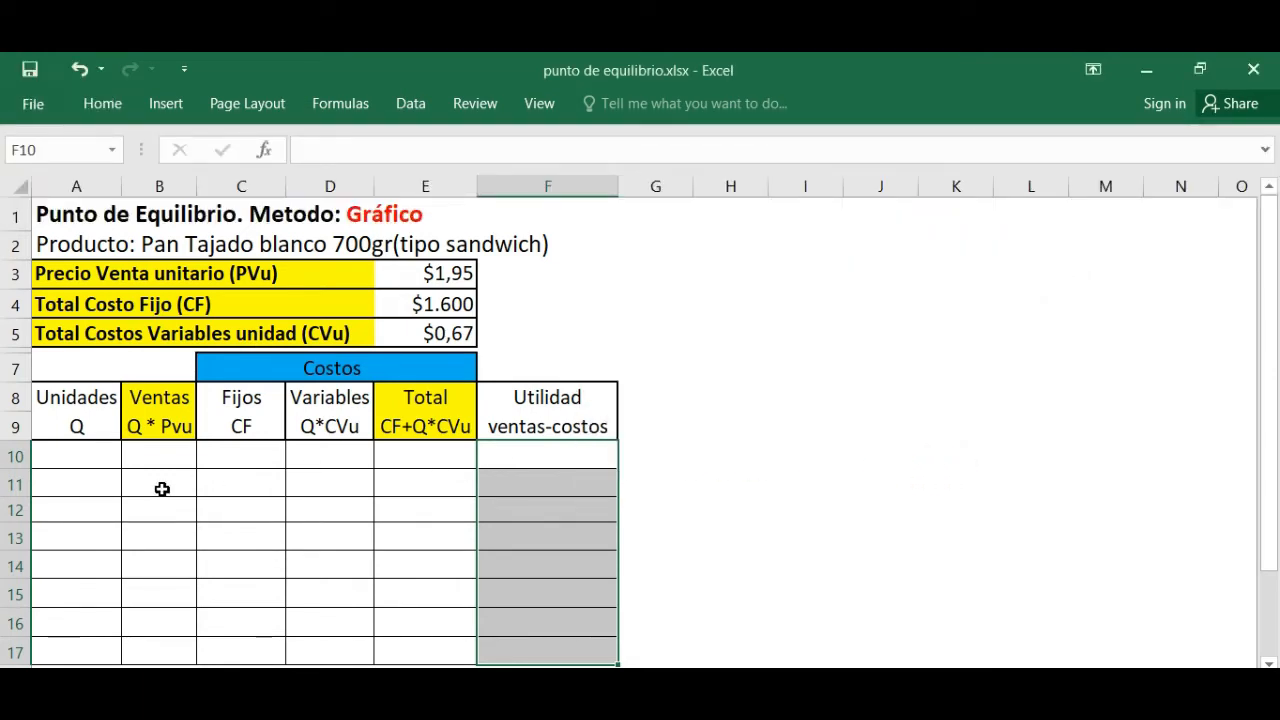
Enter 1000 as the first quantity in the Unidades column, cell A10.
{"action": "left_click", "coordinate": [88, 457]}
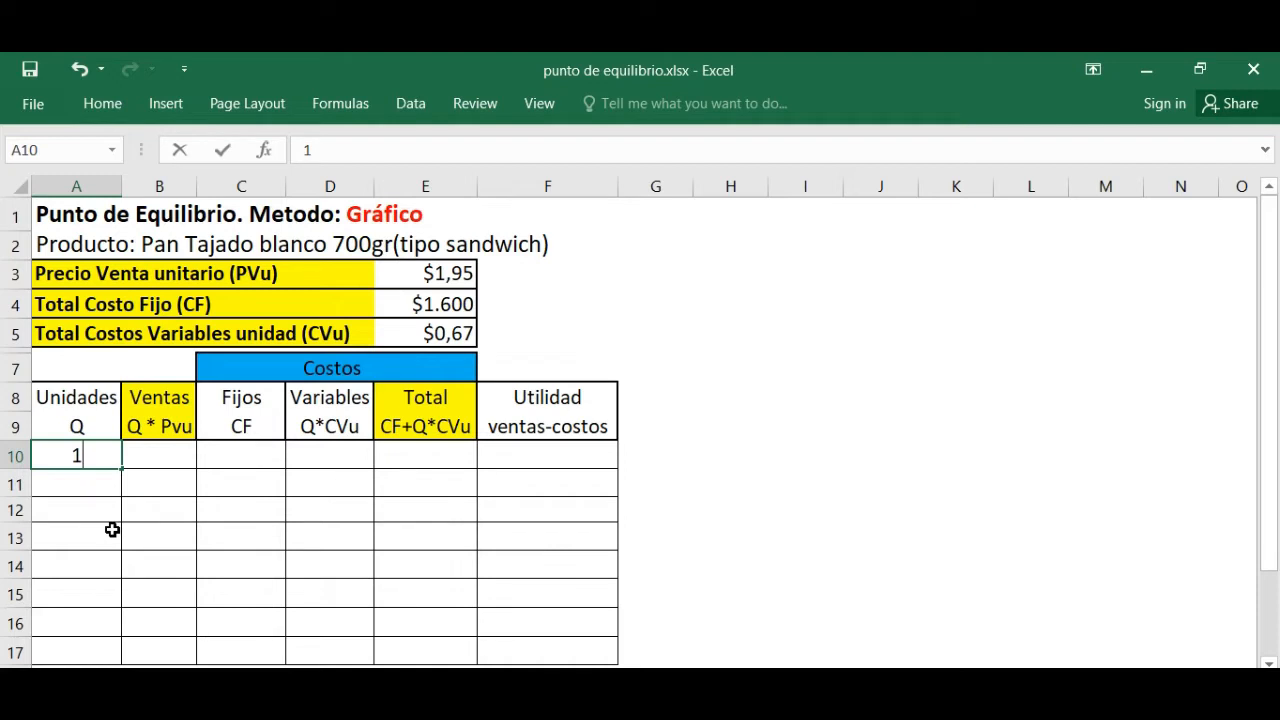
{"action": "type", "text": "1000"}
{"action": "key", "text": "Return"}
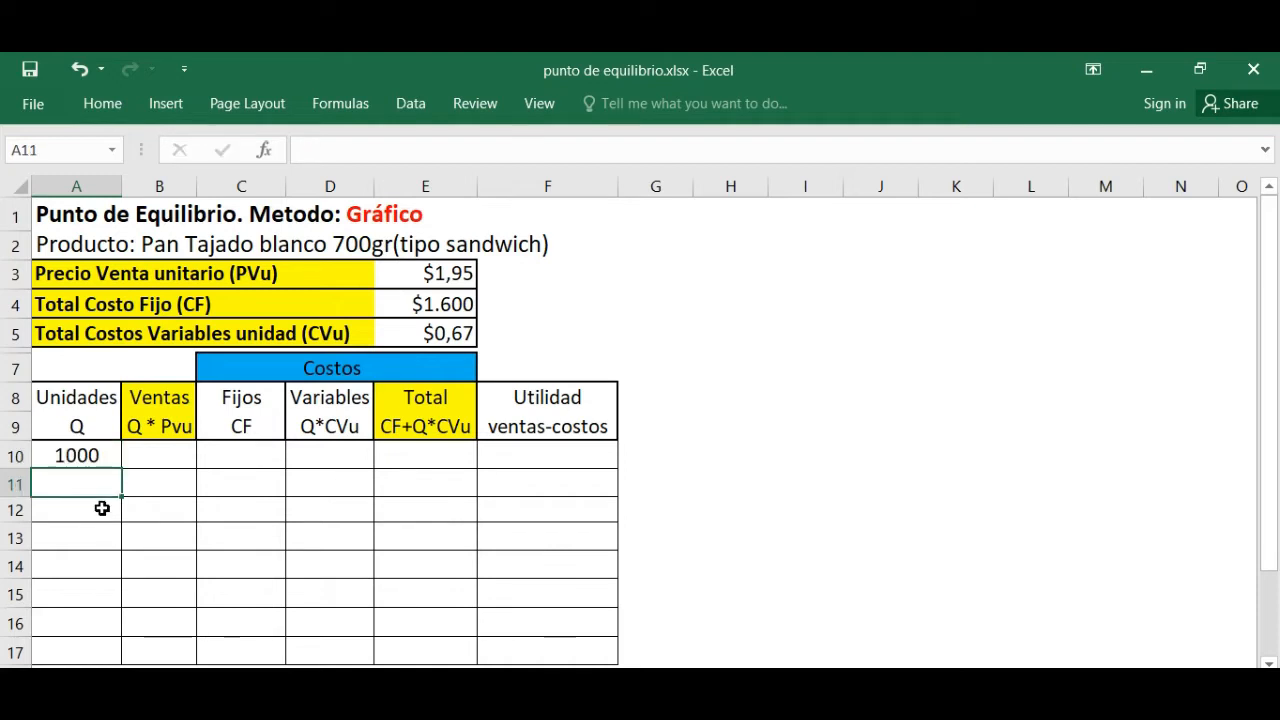
Enter =A10+50 in A11 and fill the formula down the Unidades column to A17.
{"action": "type", "text": "="}
{"action": "left_click", "coordinate": [92, 456]}
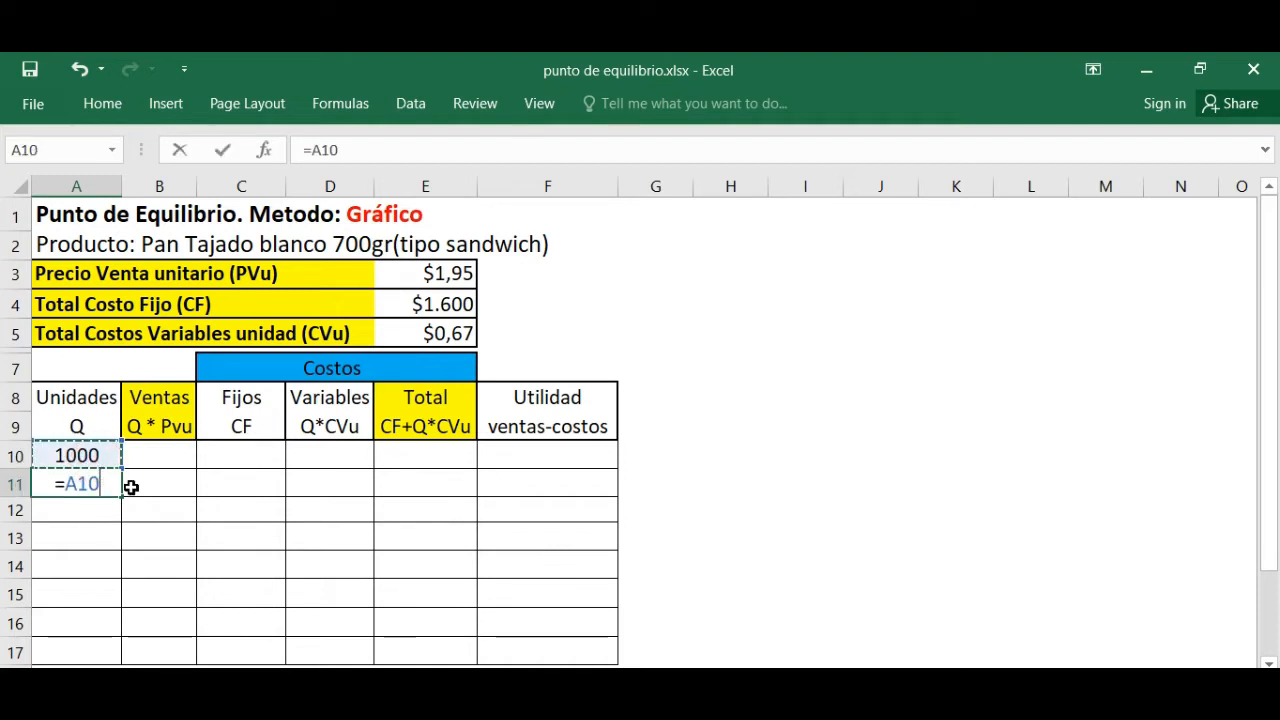
{"action": "type", "text": "+50"}
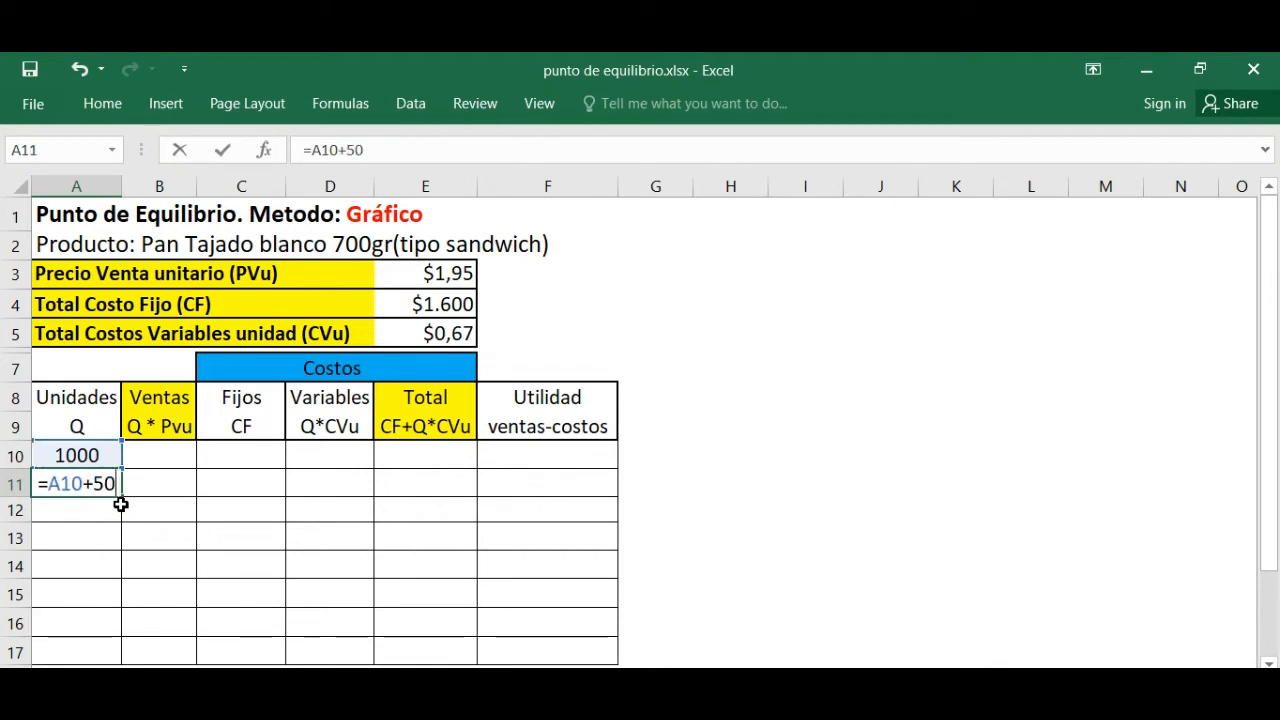
{"action": "key", "text": "Return"}
{"action": "left_click", "coordinate": [120, 483]}
{"action": "left_click_drag", "start_coordinate": [118, 492], "coordinate": [118, 652]}
Enter =A10*E$3 in Ventas cell B10, with the price row locked, and fill the formula down to B17.
{"action": "left_click", "coordinate": [158, 457]}
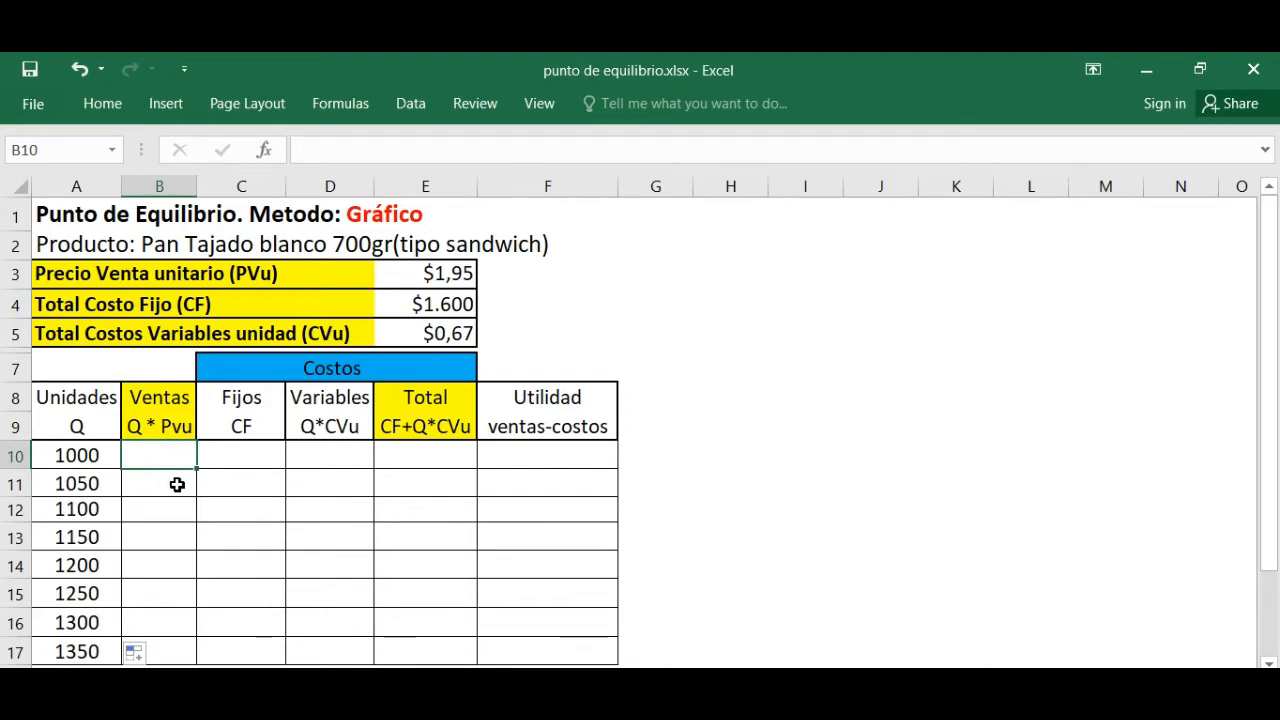
{"action": "type", "text": "="}
{"action": "left_click", "coordinate": [89, 456]}
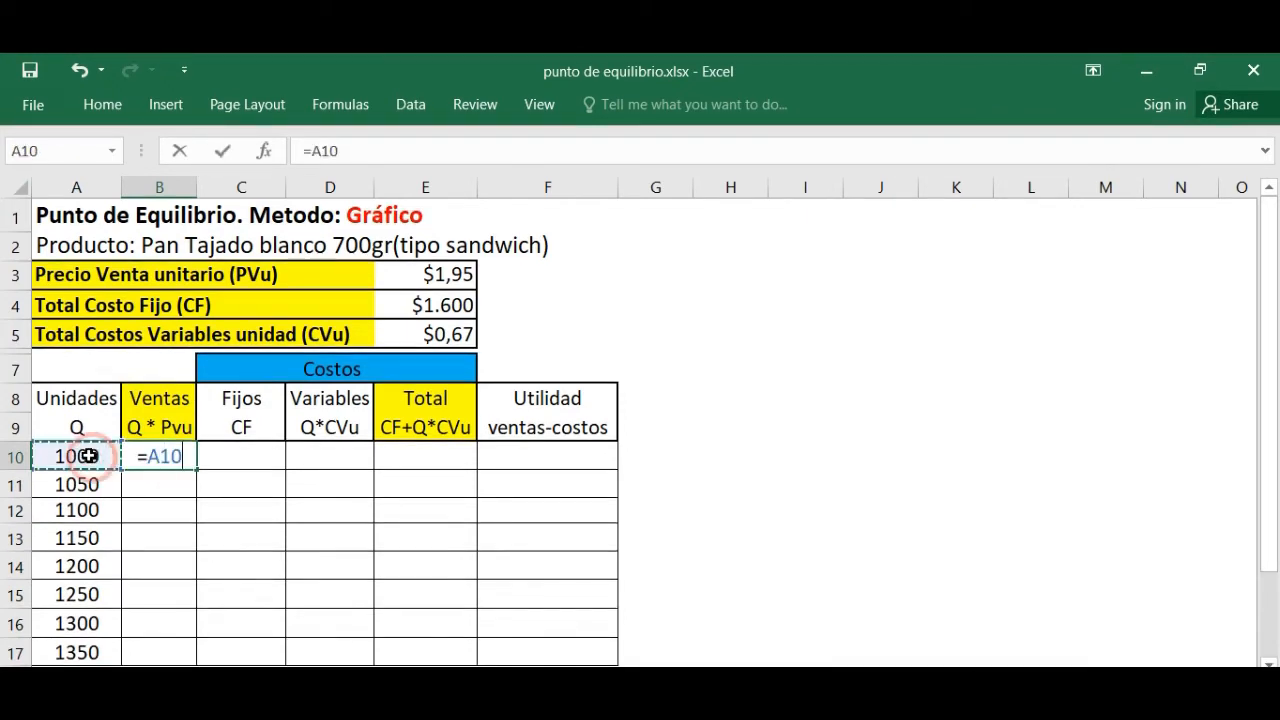
{"action": "type", "text": "*"}
{"action": "left_click", "coordinate": [433, 274]}
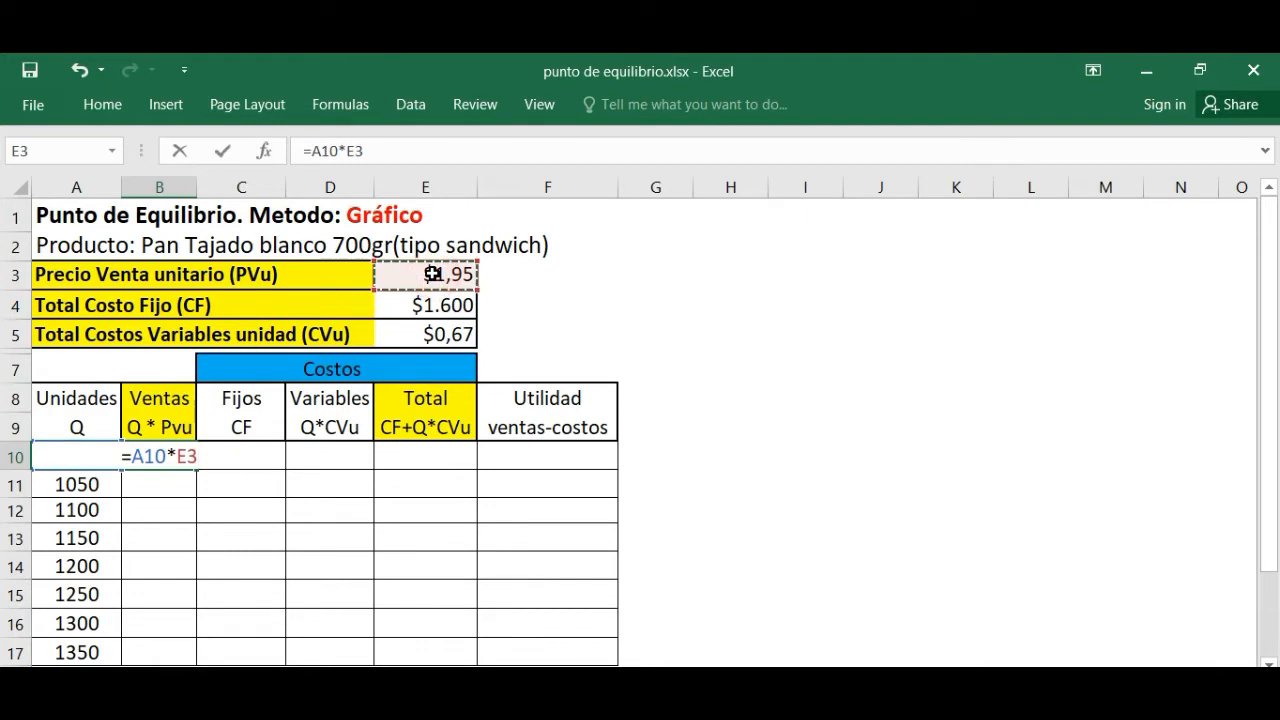
{"action": "left_click", "coordinate": [358, 151]}
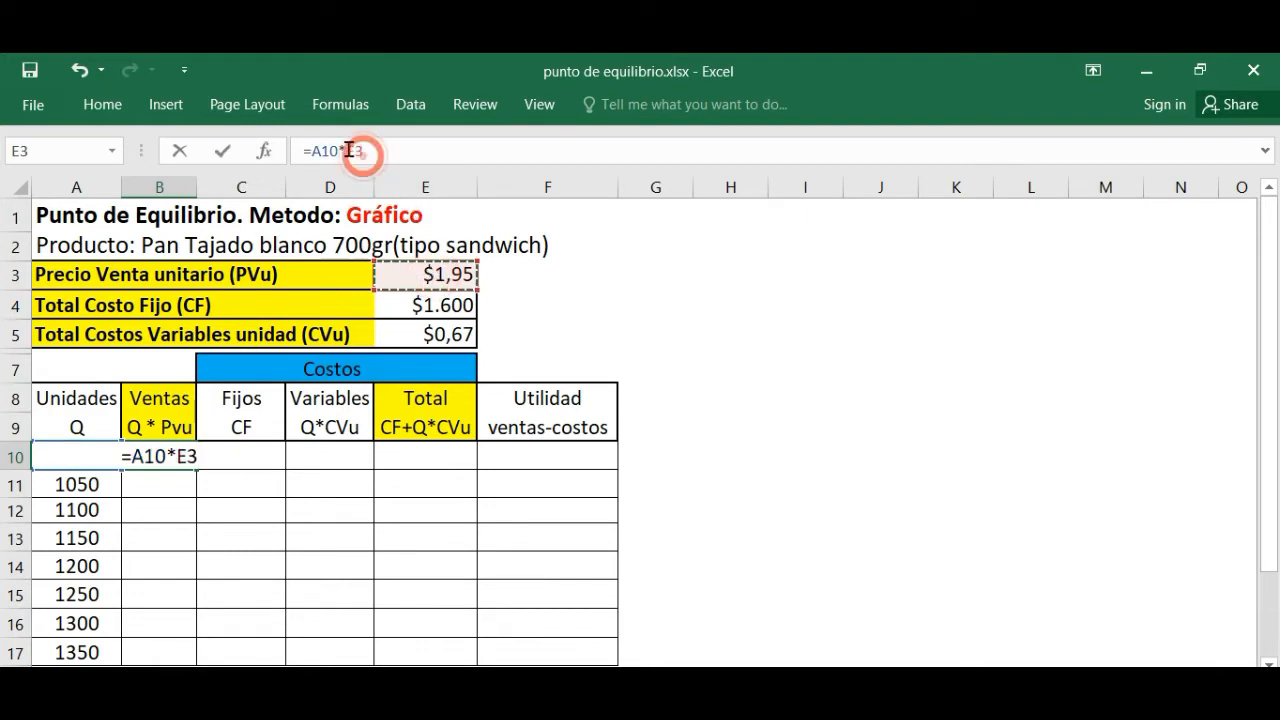
{"action": "key", "text": "F4"}
{"action": "key", "text": "F4"}
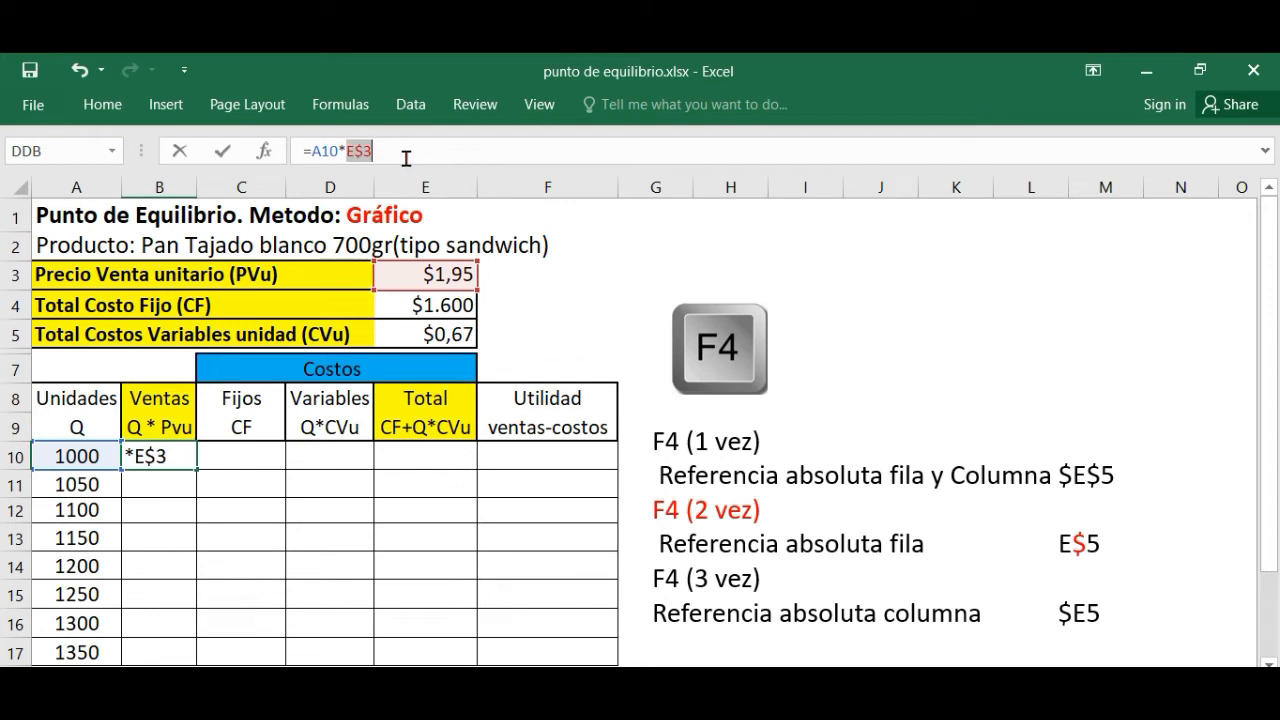
{"action": "key", "text": "ctrl+Return"}
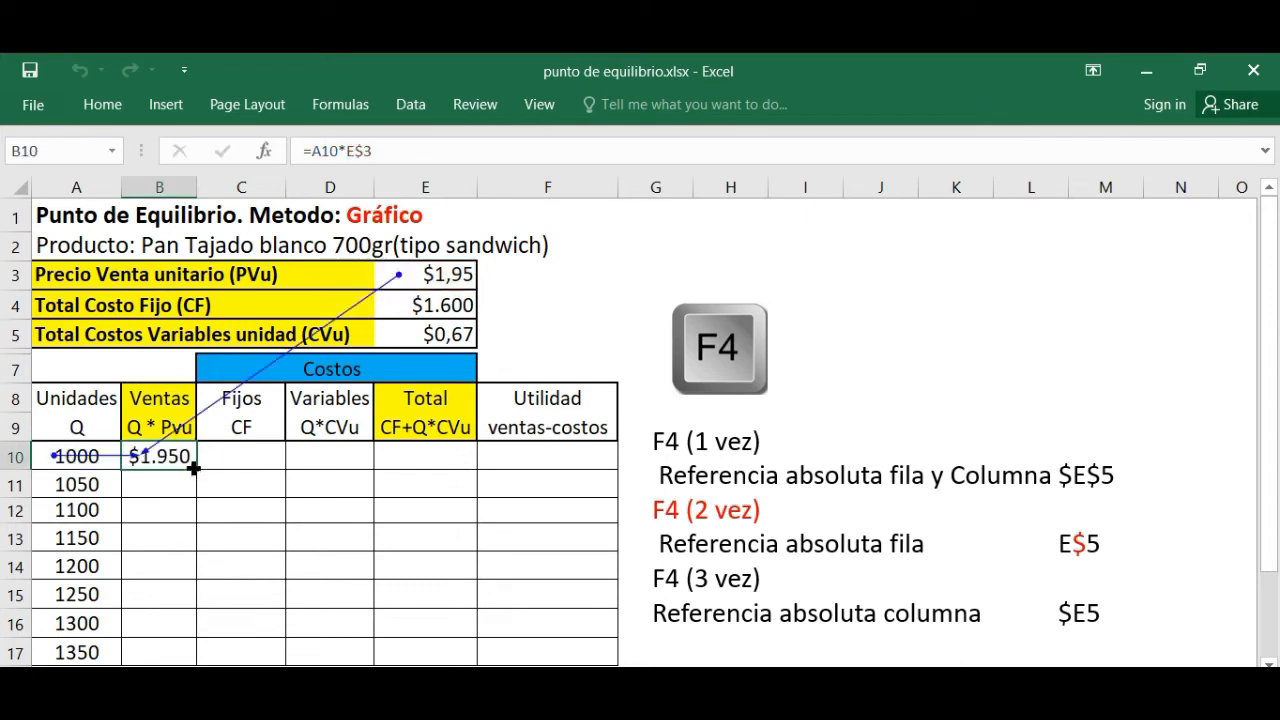
{"action": "left_click_drag", "start_coordinate": [197, 469], "coordinate": [193, 654]}
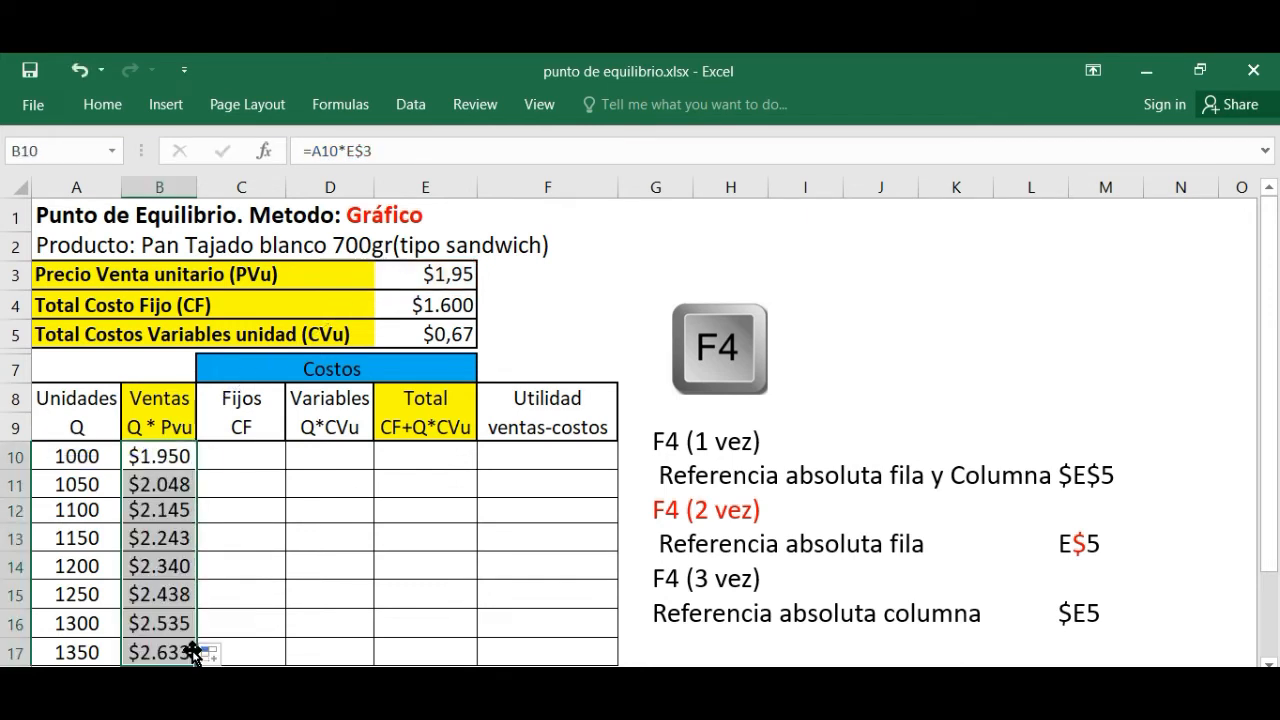
Enter =E$4 in Fijos cell C10, with the fixed-cost row locked, and fill the formula down to C17.
{"action": "left_click", "coordinate": [253, 452]}
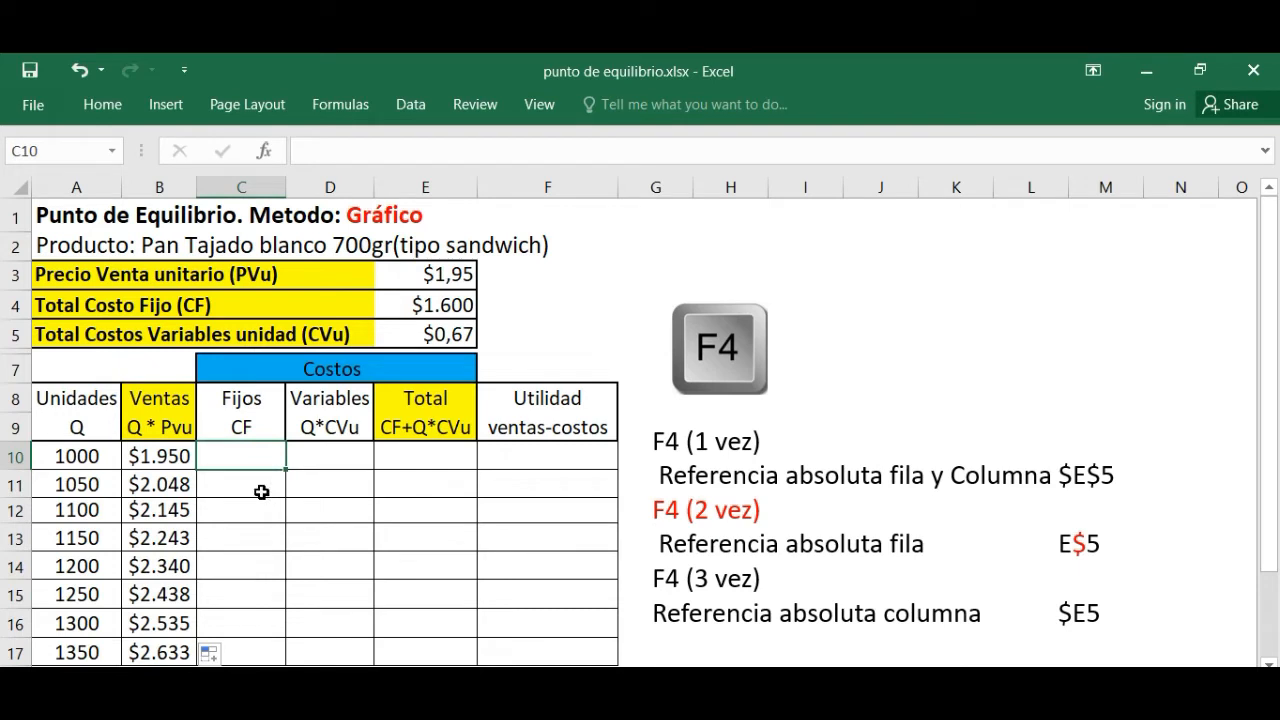
{"action": "type", "text": "="}
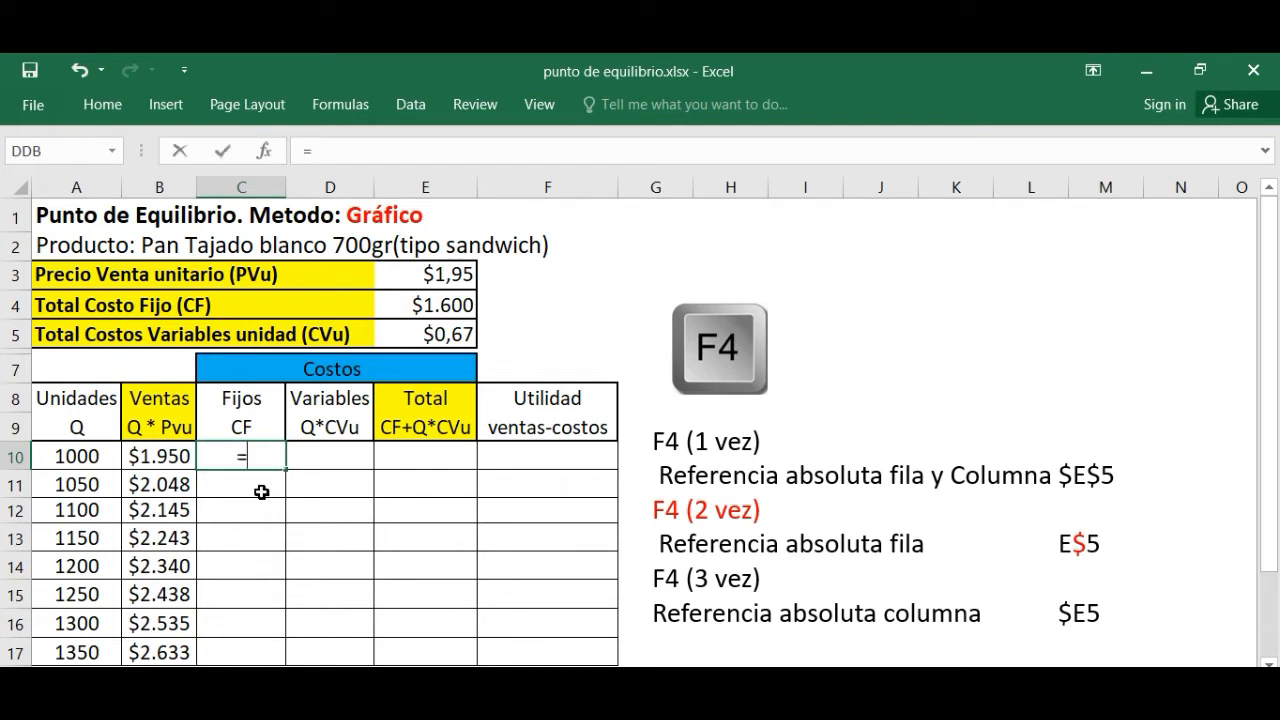
{"action": "left_click", "coordinate": [446, 304]}
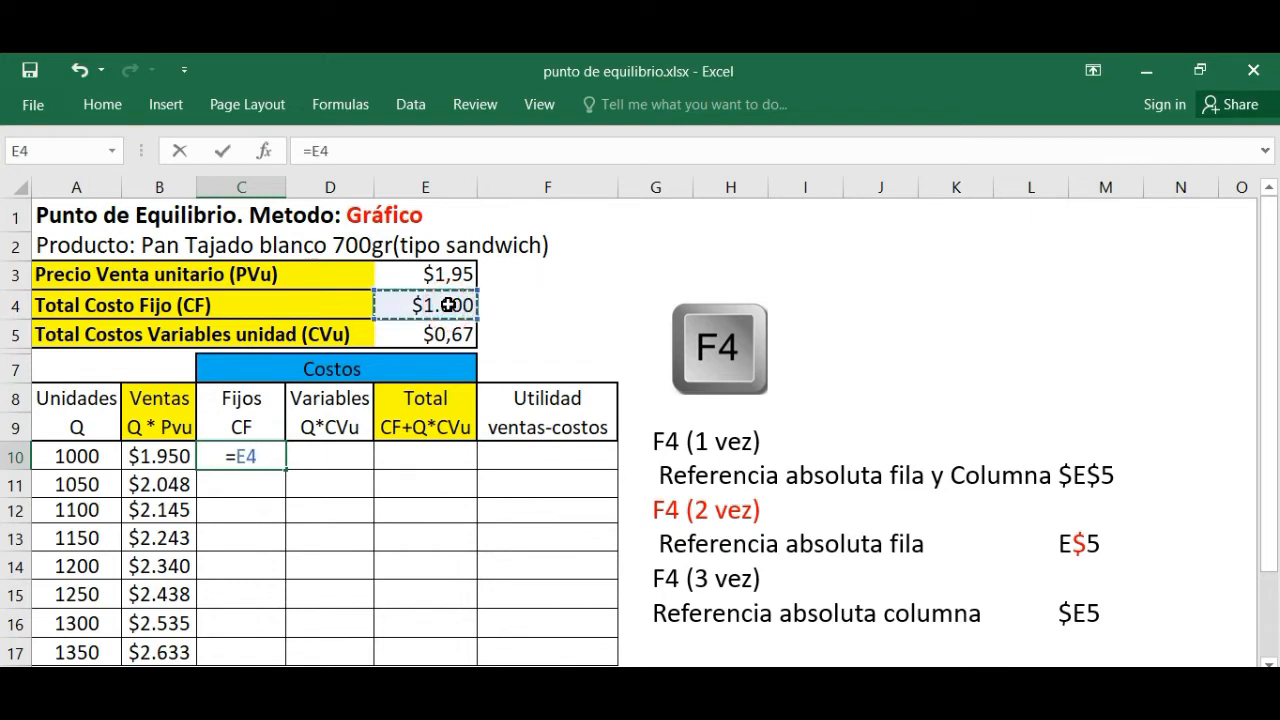
{"action": "key", "text": "F4"}
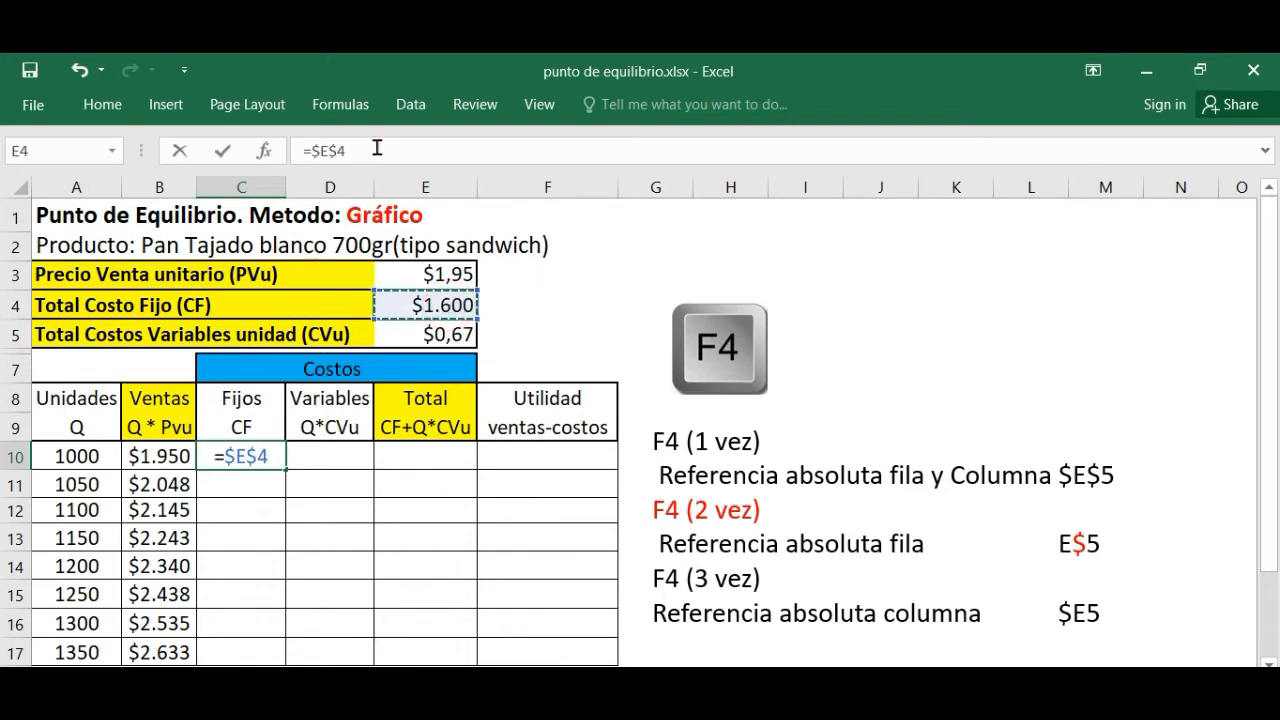
{"action": "key", "text": "F4"}
{"action": "key", "text": "Return"}
{"action": "left_click", "coordinate": [263, 452]}
{"action": "left_click_drag", "start_coordinate": [285, 468], "coordinate": [272, 655]}
Enter =A10*E$5 in Variables cell D10, locking the row of the unit variable cost reference.
{"action": "left_click", "coordinate": [332, 456]}
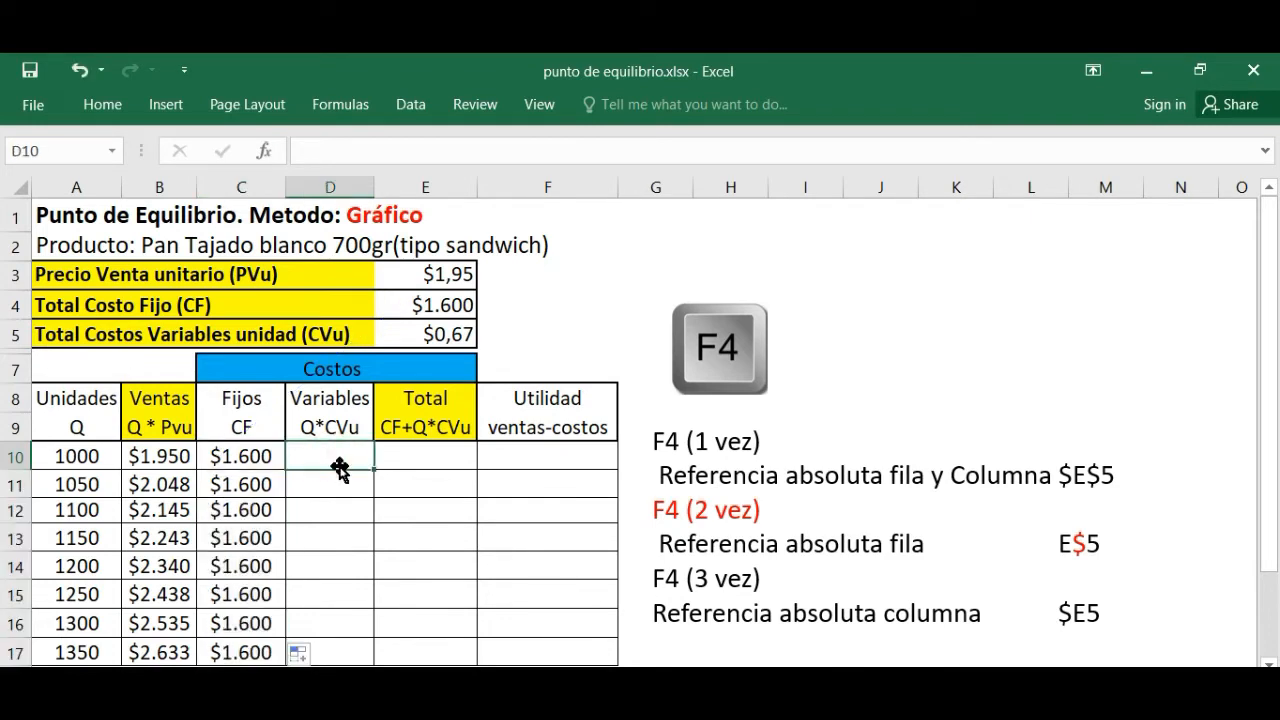
{"action": "type", "text": "="}
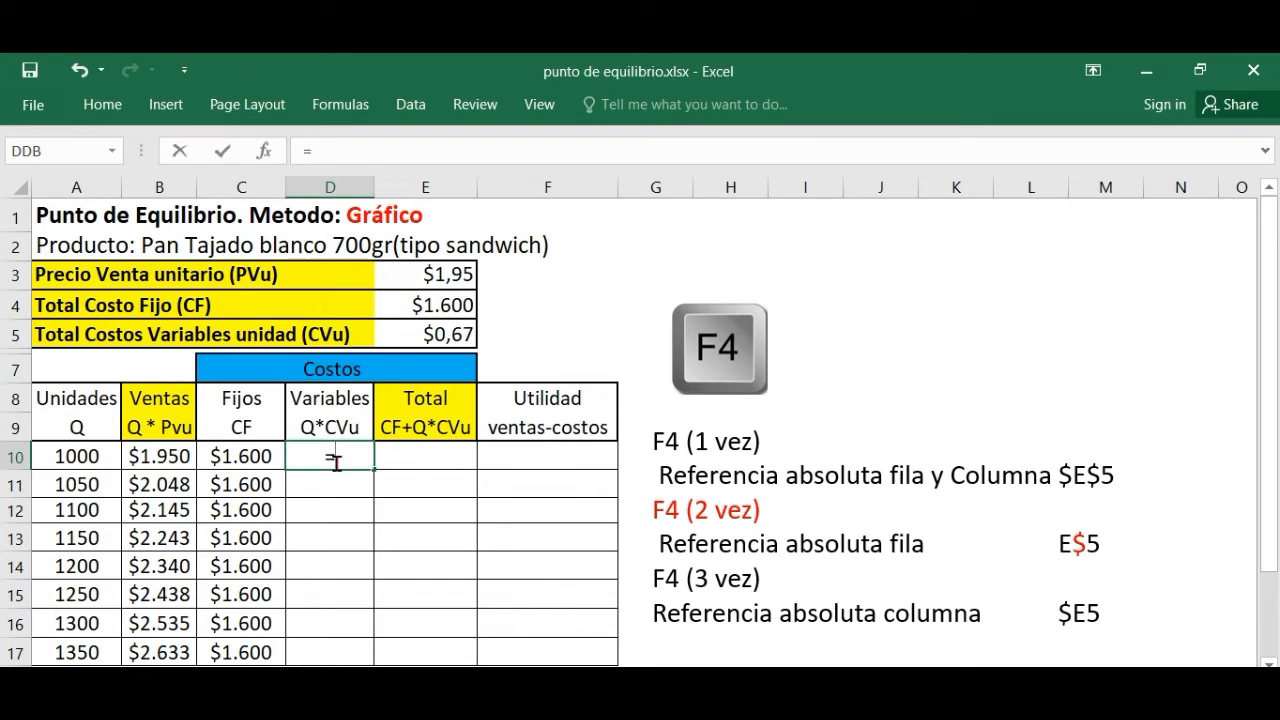
{"action": "left_click", "coordinate": [74, 456]}
{"action": "type", "text": "*"}
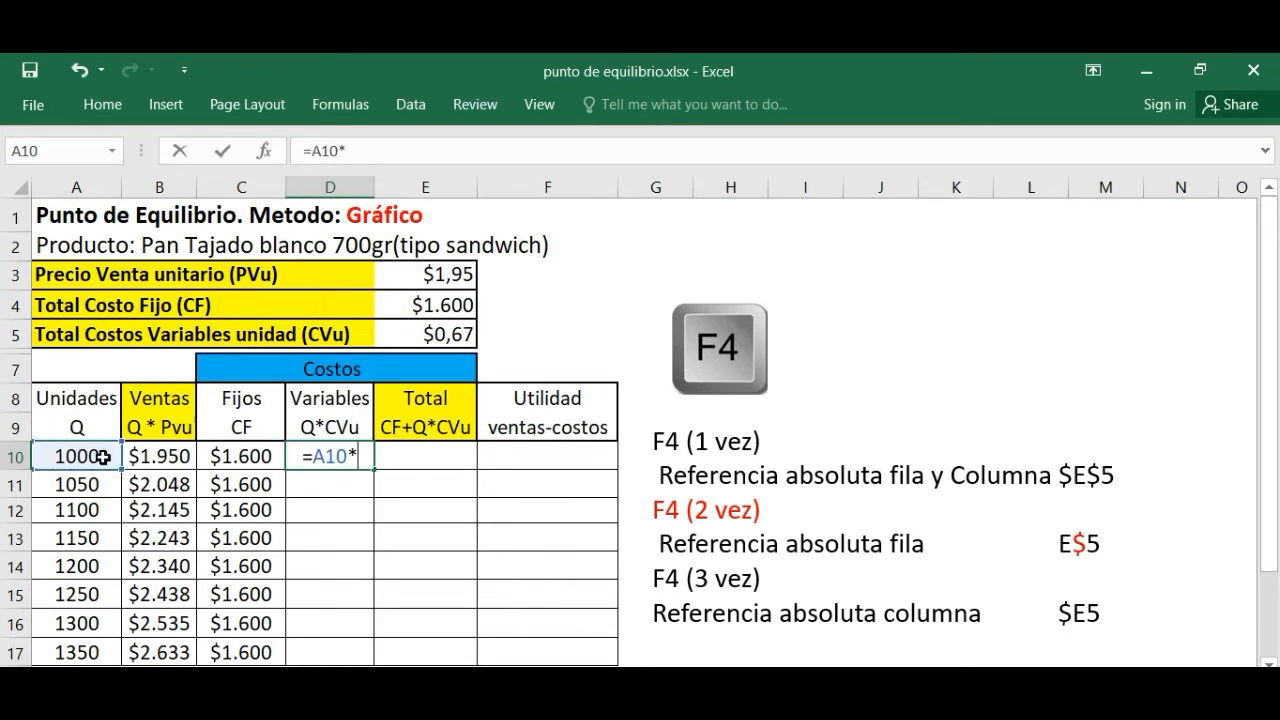
{"action": "left_click", "coordinate": [445, 331]}
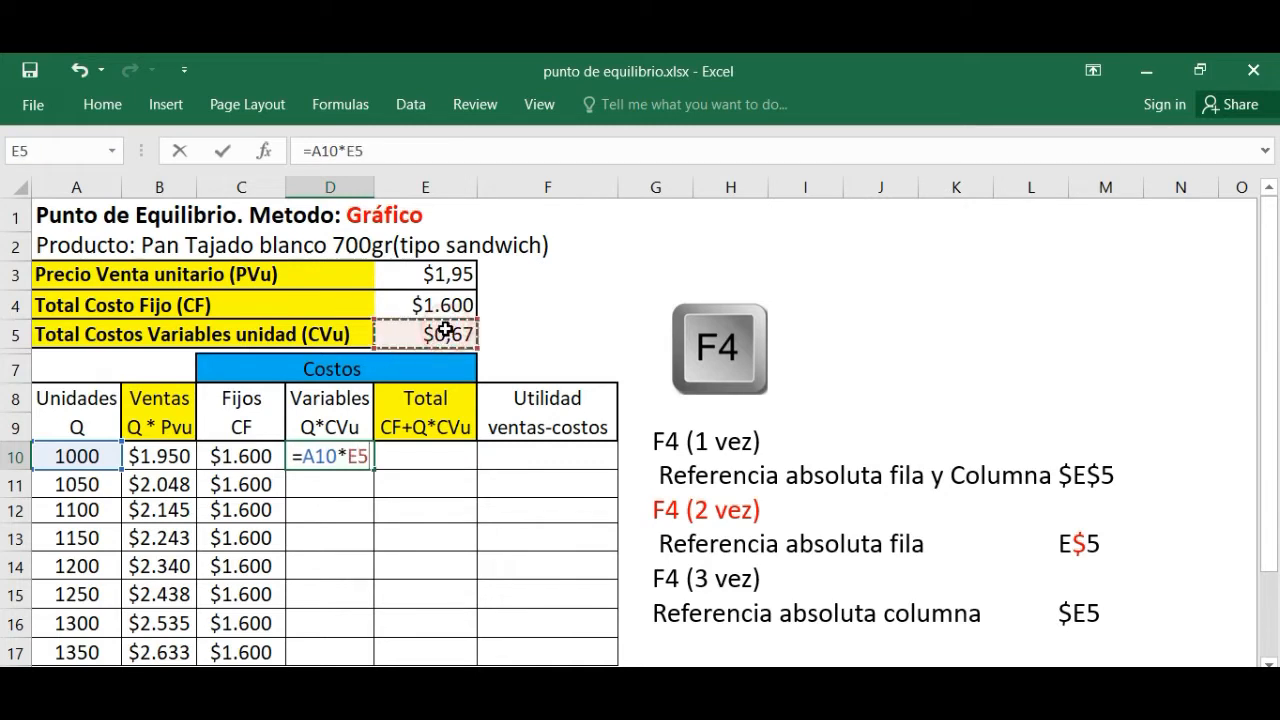
{"action": "left_click", "coordinate": [400, 152]}
{"action": "key", "text": "F4"}
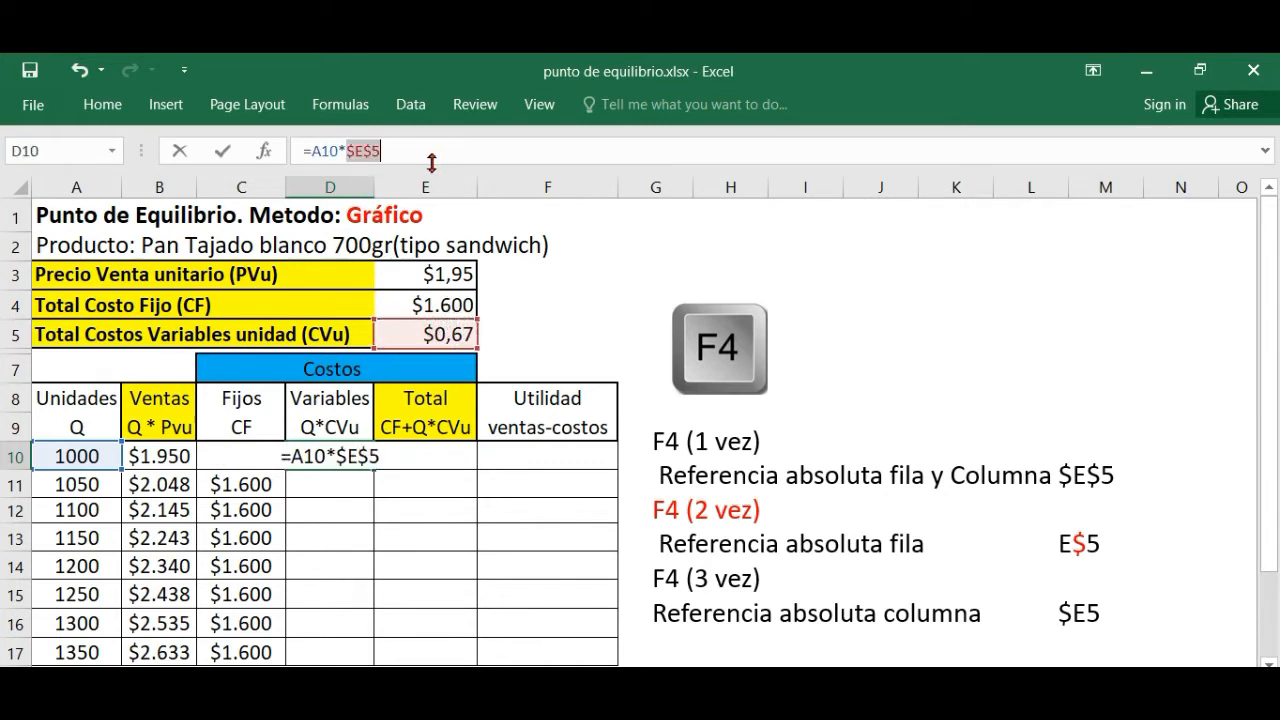
{"action": "key", "text": "F4"}
{"action": "key", "text": "ctrl+Return"}
Trace the precedents of D10 and fill its formula down the Variables column to D17.
{"action": "key", "text": "alt+m"}
{"action": "key", "text": "p"}
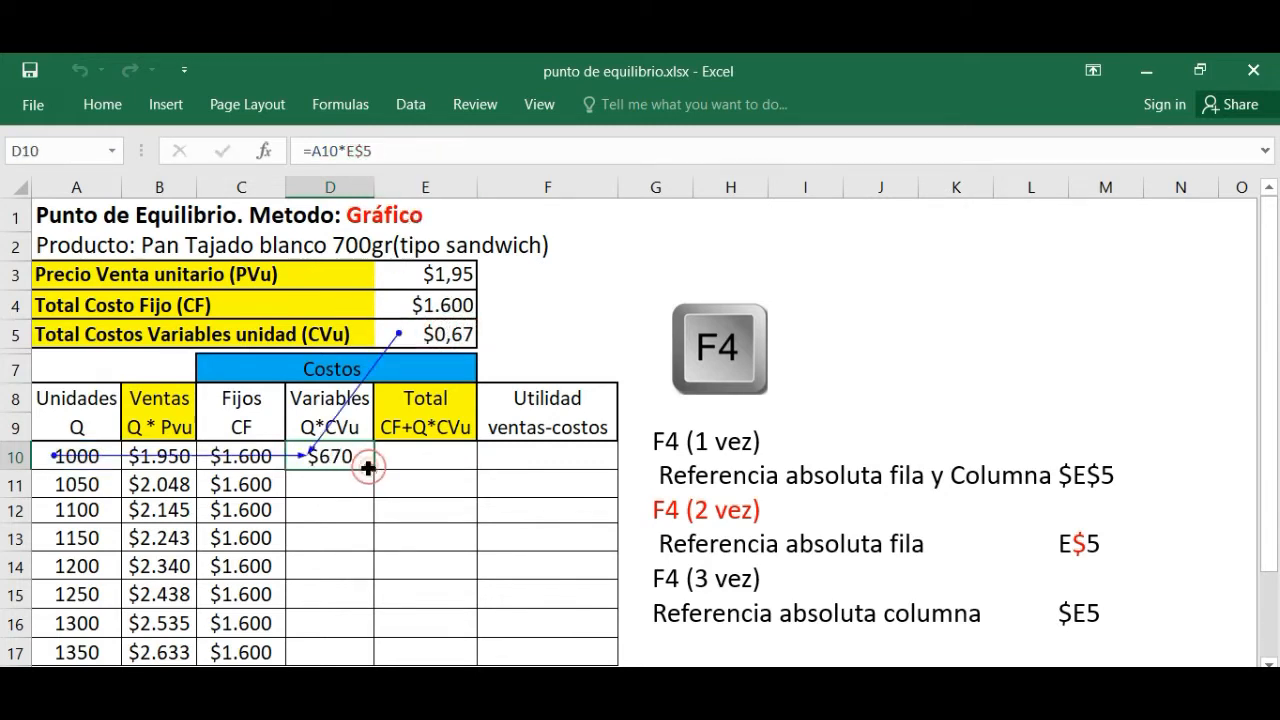
{"action": "mouse_move", "coordinate": [375, 471]}
{"action": "left_mouse_down"}
{"action": "mouse_move", "coordinate": [377, 569]}
{"action": "mouse_move", "coordinate": [331, 660]}
{"action": "left_mouse_up"}
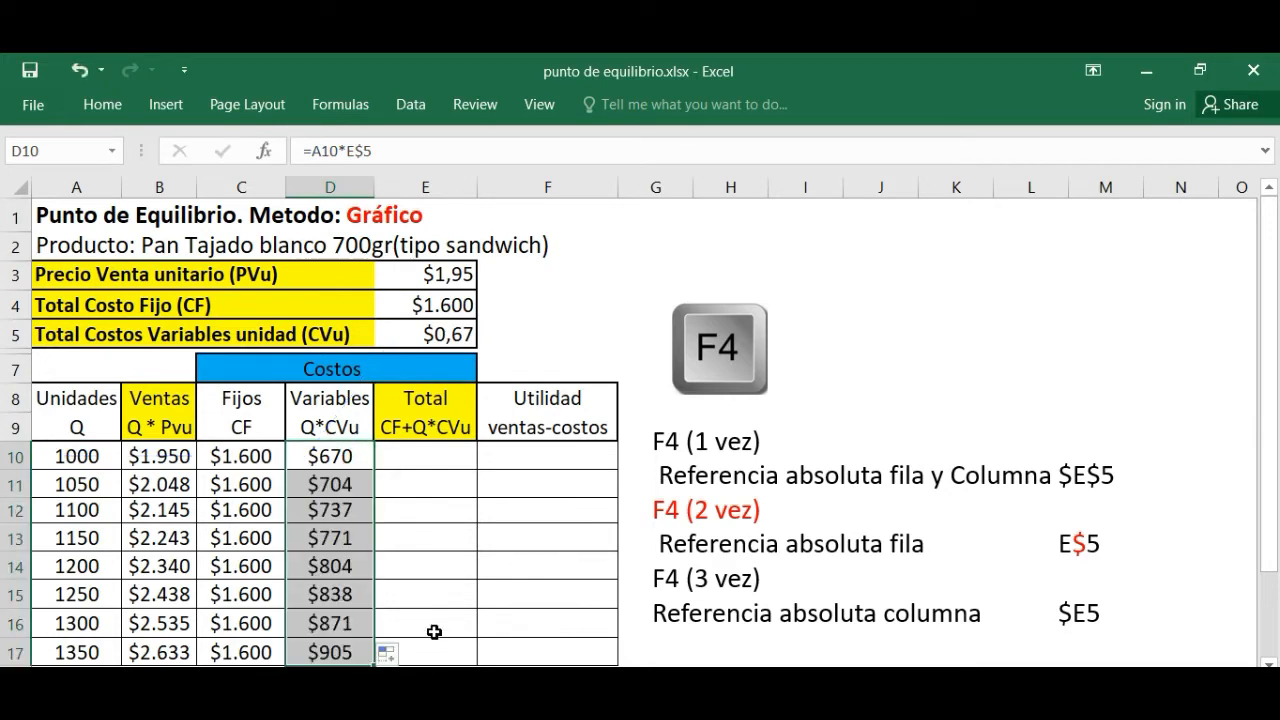
Enter =C10+D10 in Total cost cell E10 to add the fixed and variable costs.
{"action": "left_click", "coordinate": [426, 456]}
{"action": "type", "text": "="}
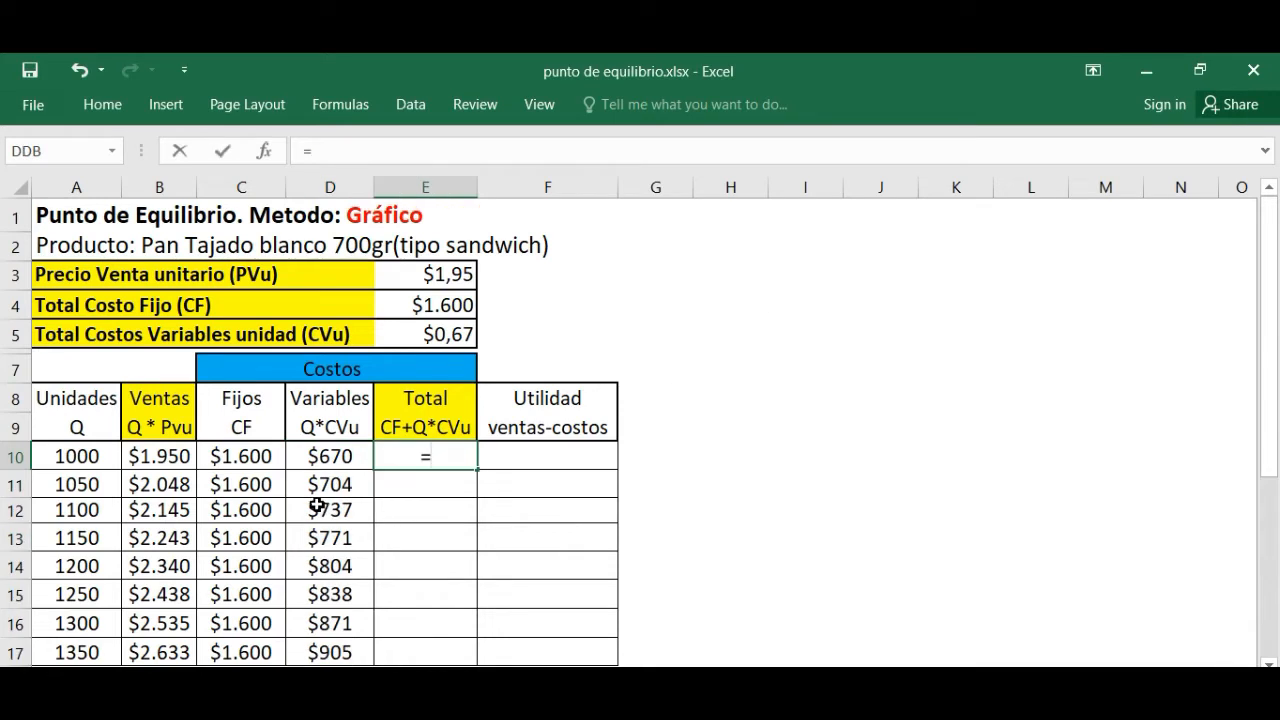
{"action": "left_click", "coordinate": [255, 459]}
{"action": "type", "text": "+"}
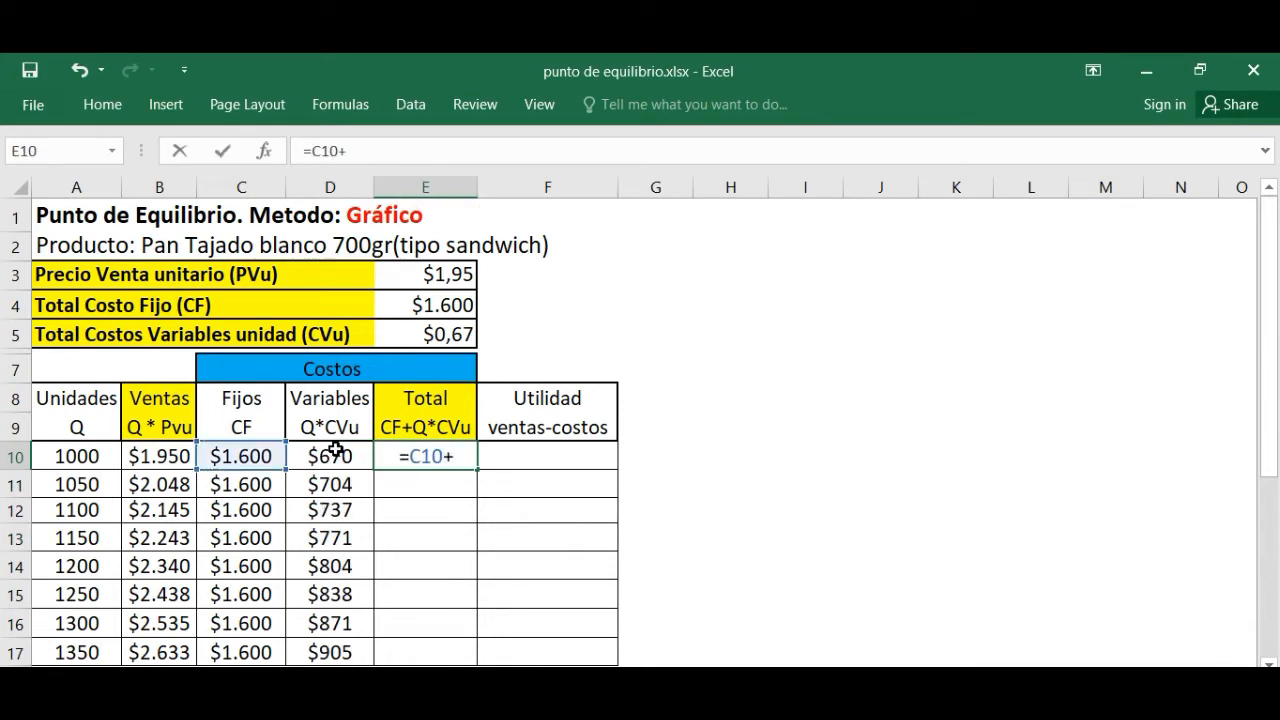
{"action": "left_click", "coordinate": [335, 457]}
{"action": "key", "text": "ctrl+Return"}
Trace the precedents of E10 and fill its formula down the Total column to E17.
{"action": "key", "text": "alt+m"}
{"action": "key", "text": "p"}
{"action": "left_click_drag", "start_coordinate": [474, 464], "coordinate": [466, 651]}
Enter =B10-E10 in Utilidad cell F10 and fill the formula down to F17.
{"action": "left_click", "coordinate": [540, 459]}
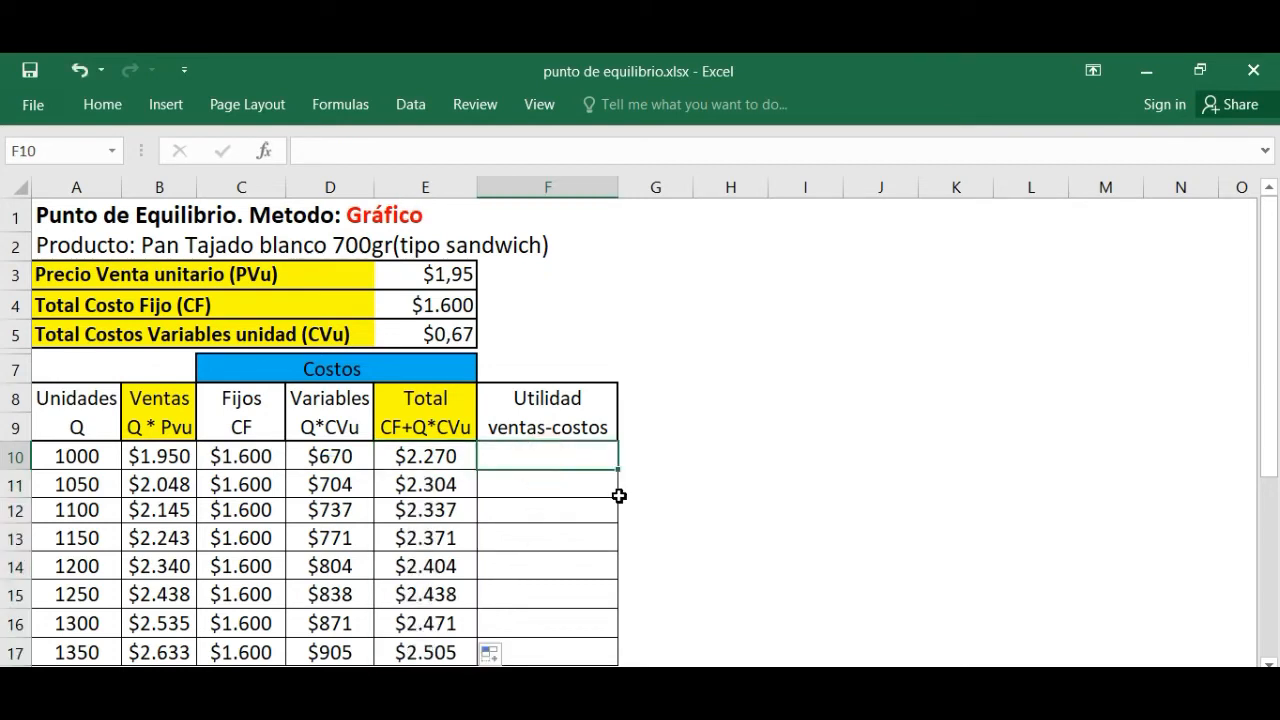
{"action": "type", "text": "="}
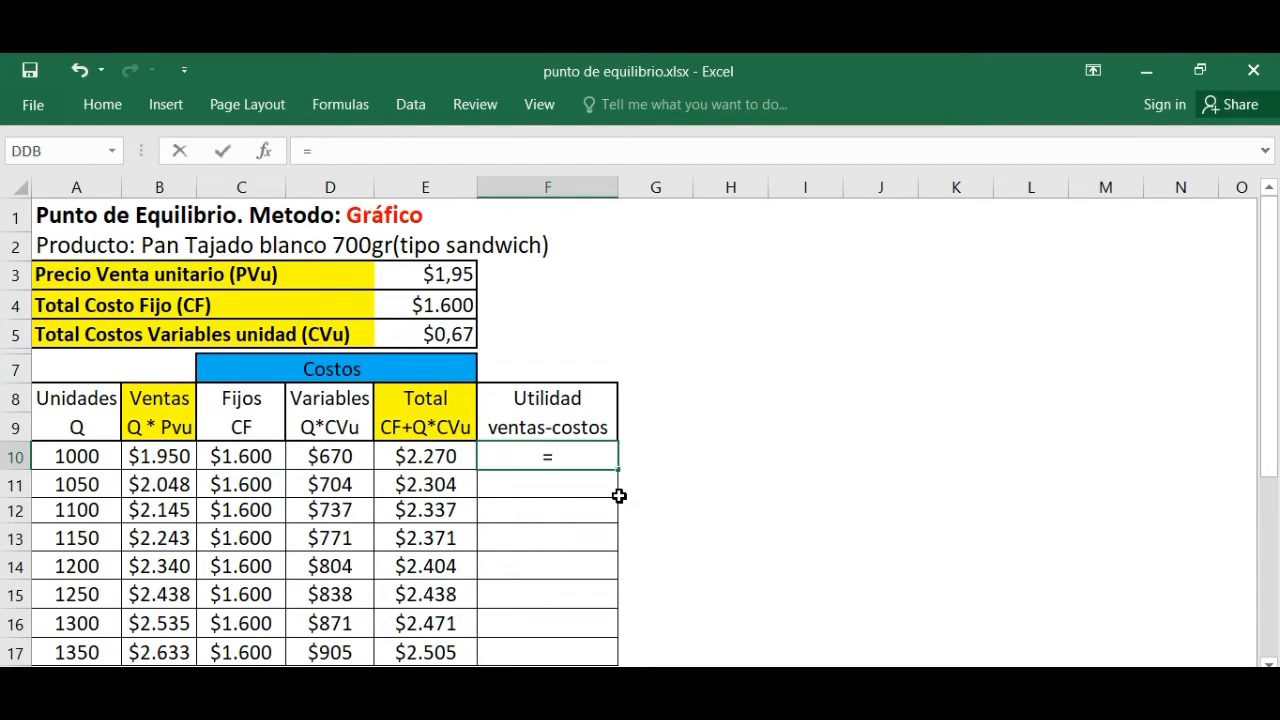
{"action": "left_click", "coordinate": [163, 458]}
{"action": "type", "text": "-"}
{"action": "left_click", "coordinate": [402, 456]}
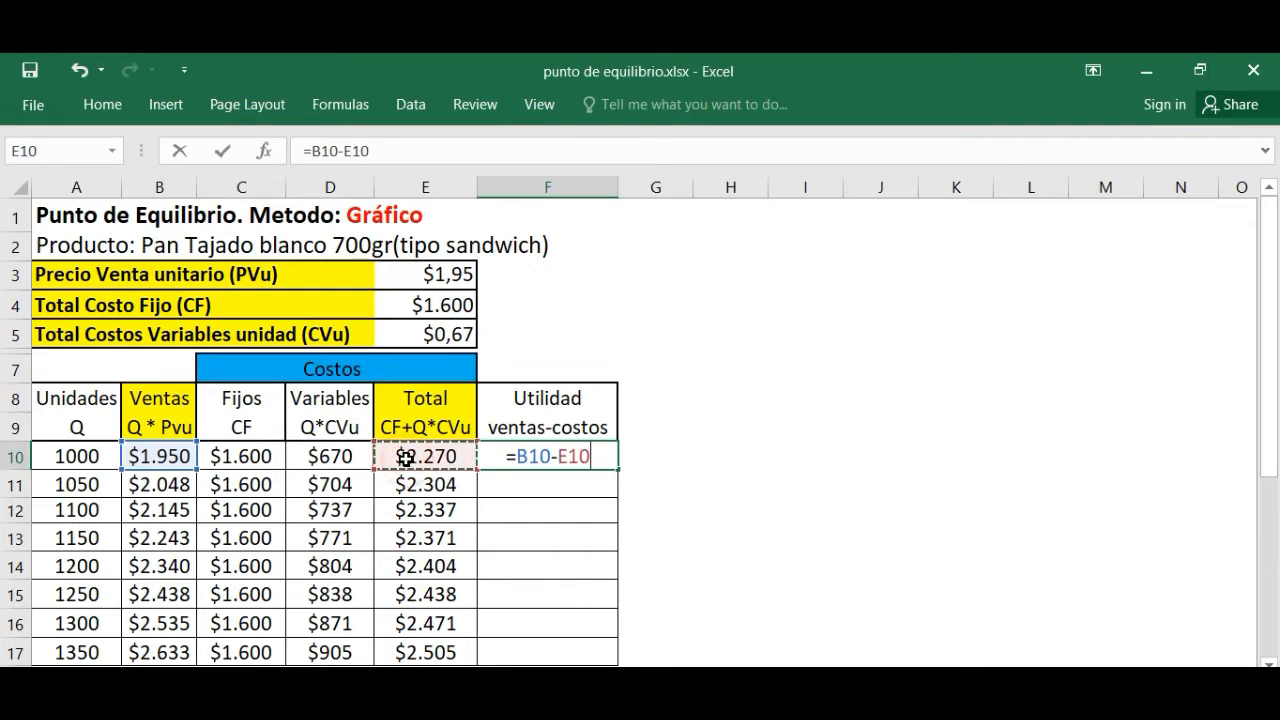
{"action": "key", "text": "ctrl+Return"}
{"action": "left_click_drag", "start_coordinate": [617, 466], "coordinate": [591, 655]}
Insert a Scatter with Straight Lines and Markers chart from the table range A8:F17.
{"action": "left_click_drag", "start_coordinate": [60, 594], "coordinate": [430, 594]}
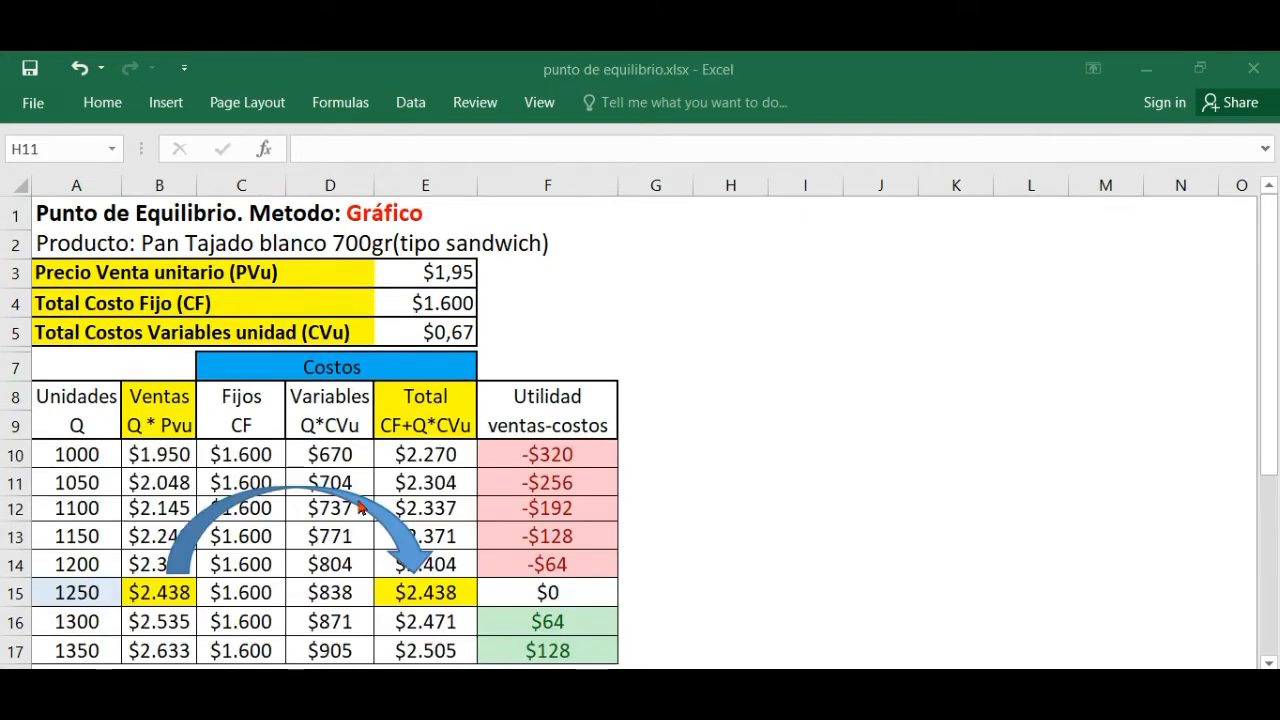
{"action": "left_click", "coordinate": [90, 424]}
{"action": "left_click_drag", "start_coordinate": [88, 396], "coordinate": [501, 638]}
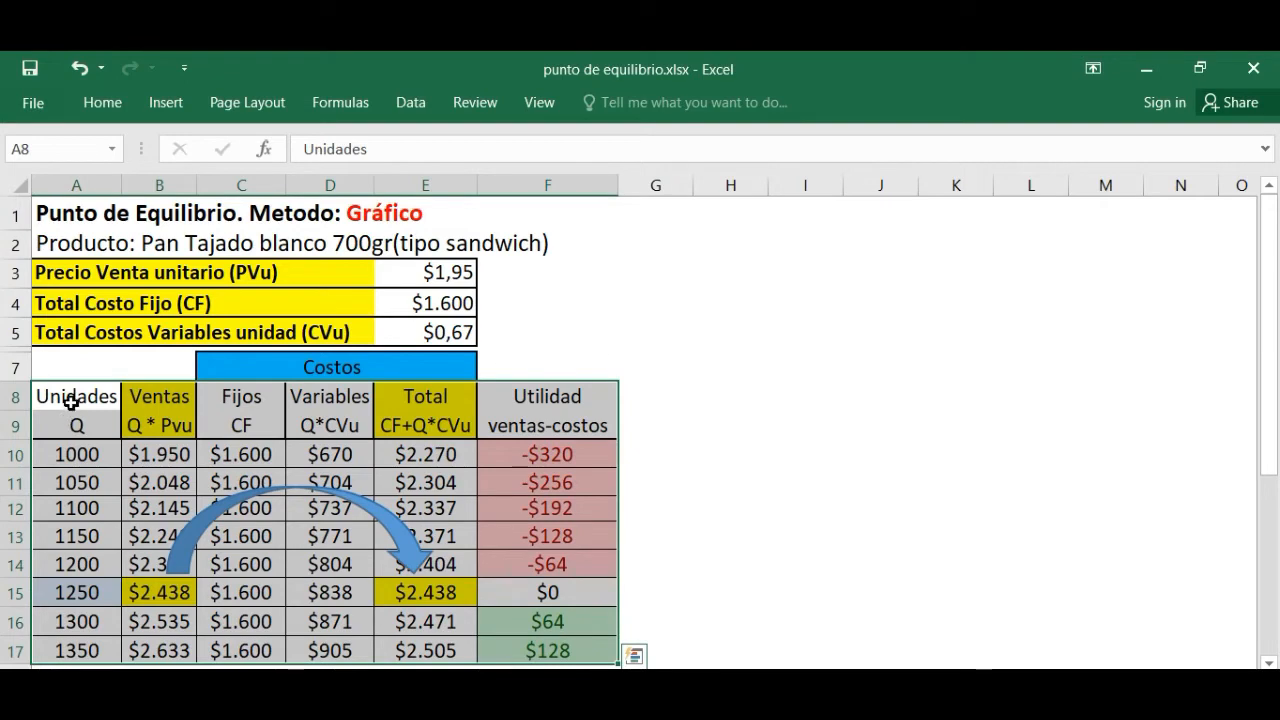
{"action": "left_click_drag", "start_coordinate": [64, 396], "coordinate": [543, 646]}
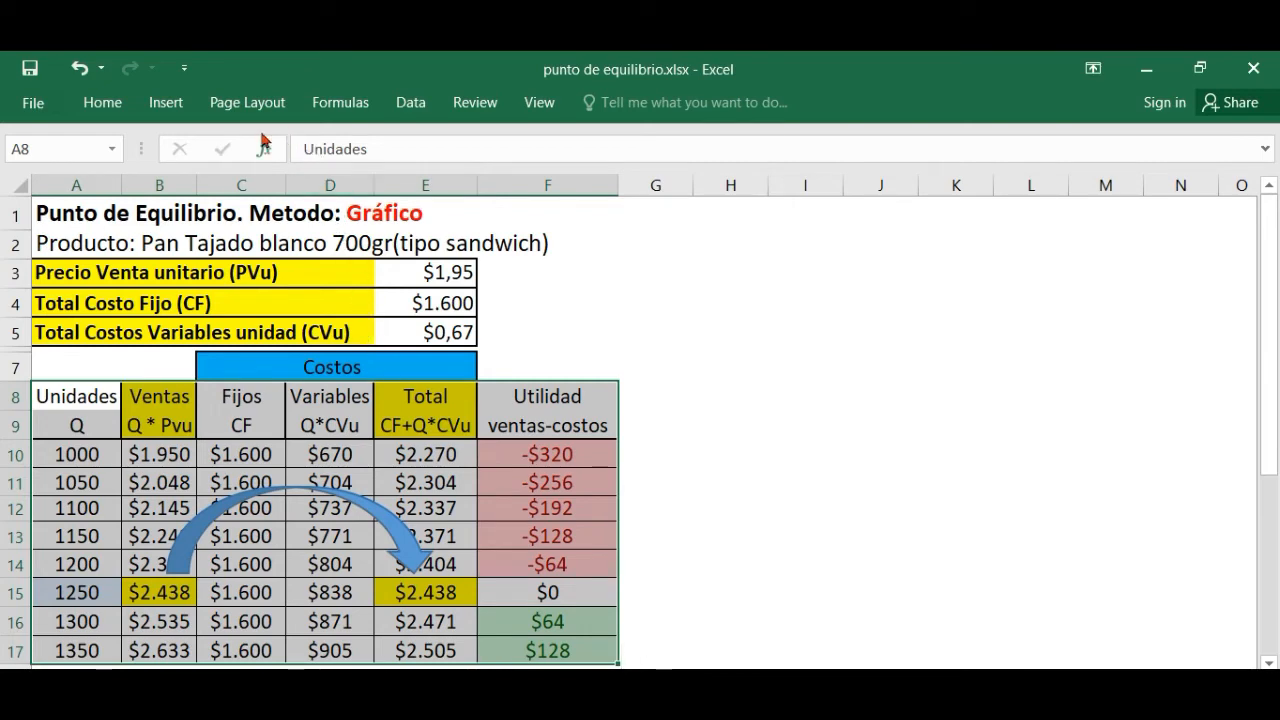
{"action": "left_click", "coordinate": [168, 104]}
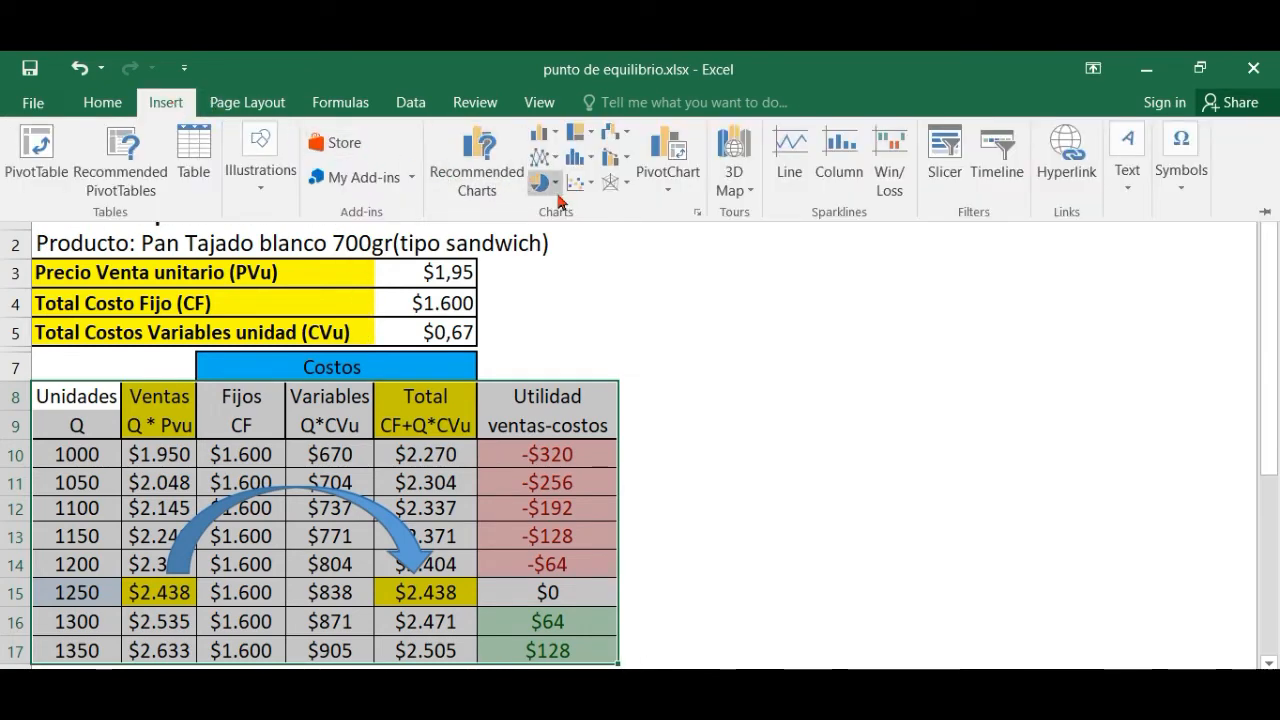
{"action": "left_click", "coordinate": [592, 188]}
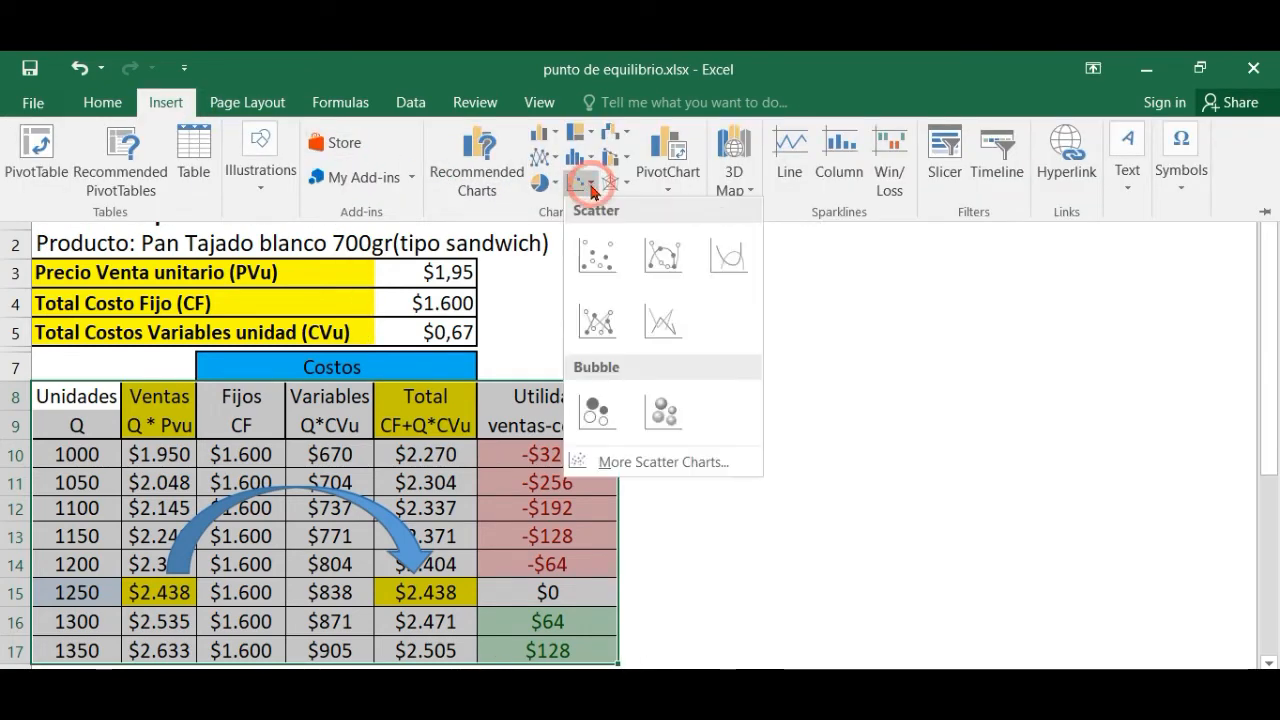
{"action": "left_click", "coordinate": [600, 320]}
Place the chart beside the table, enlarge it down to about row 17, and title it Punto de Equilibrio.
{"action": "left_click_drag", "start_coordinate": [912, 234], "coordinate": [896, 202]}
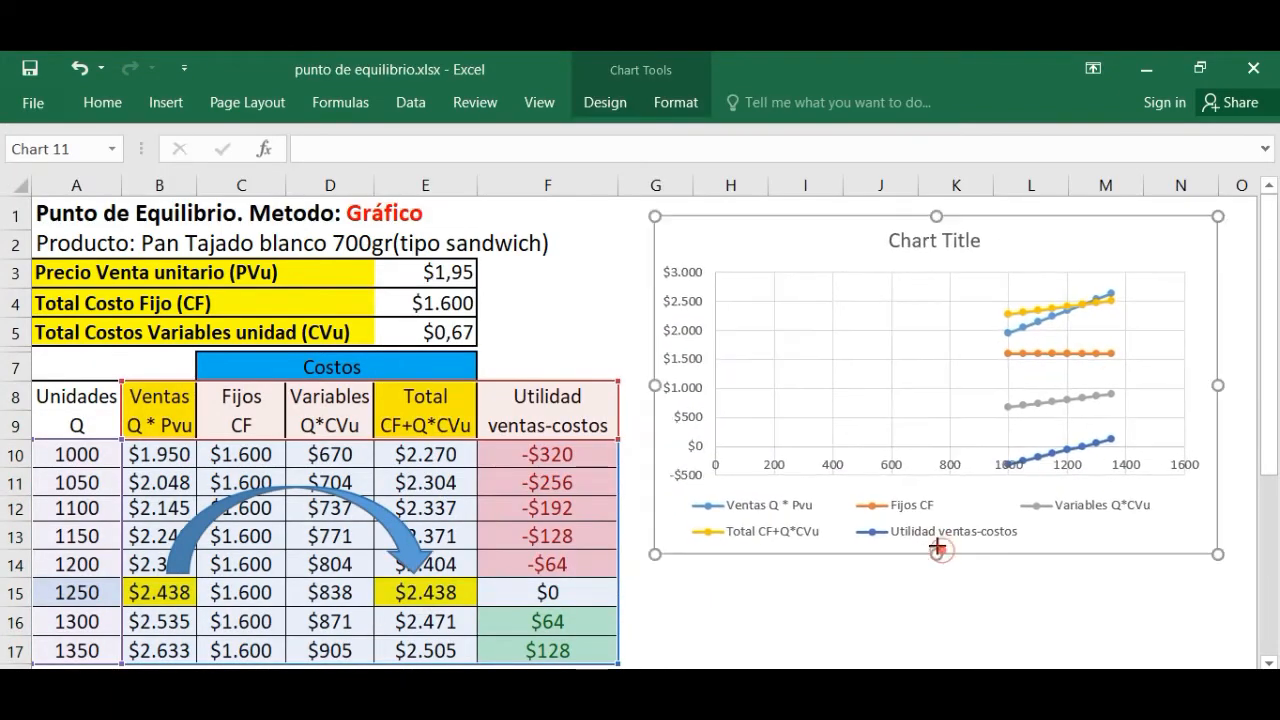
{"action": "left_click_drag", "start_coordinate": [936, 554], "coordinate": [957, 654]}
{"action": "left_click", "coordinate": [945, 240]}
{"action": "type", "text": "Punto"}
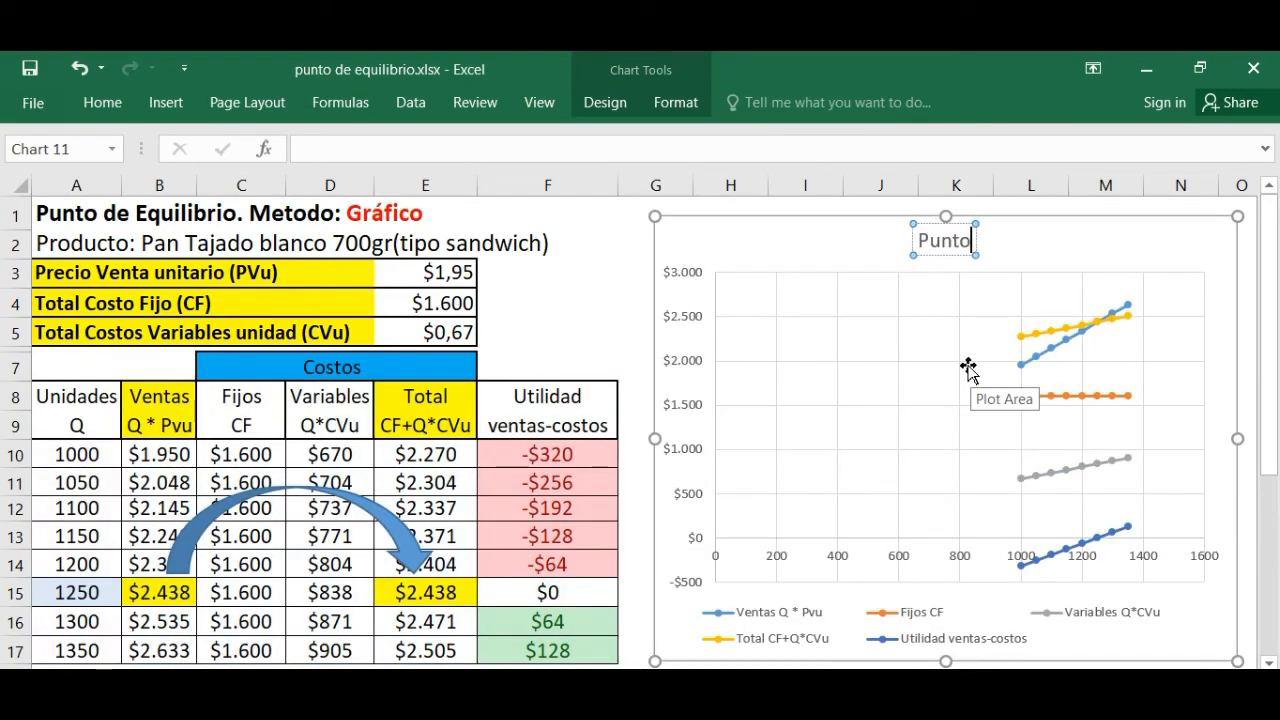
{"action": "type", "text": " de Equilibrio"}
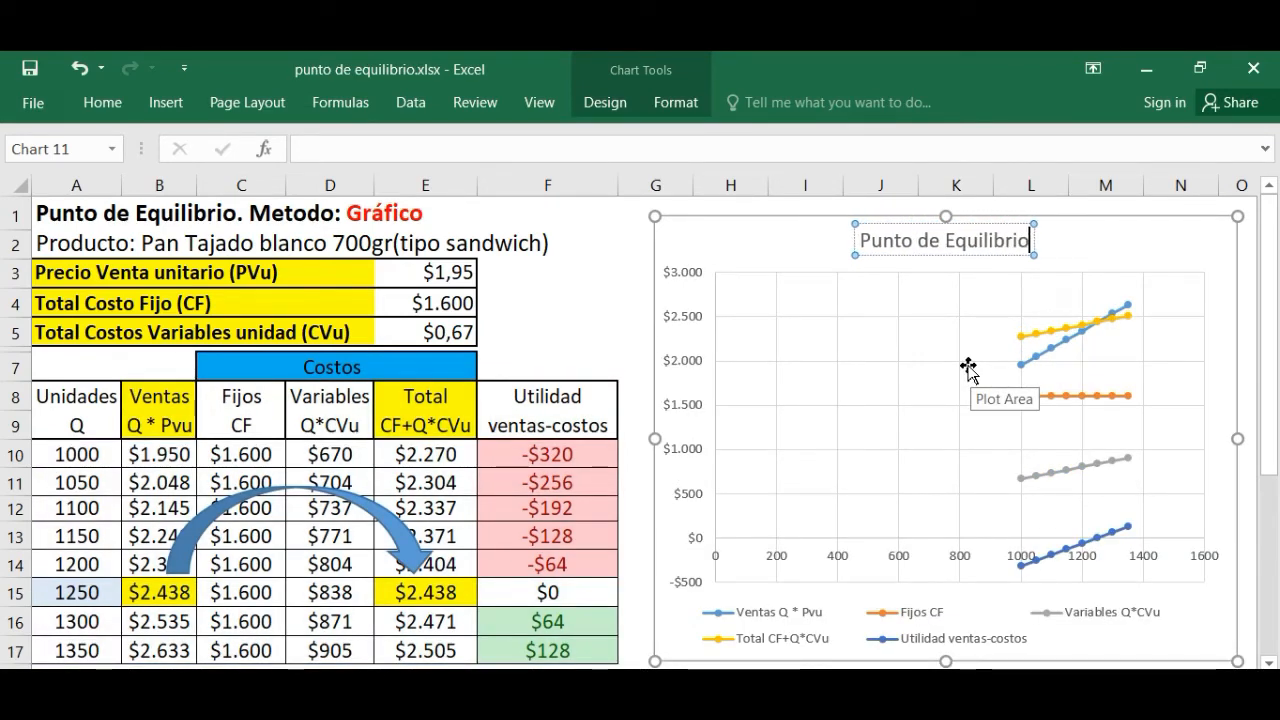
Add Primary Minor Horizontal and Primary Minor Vertical gridlines to the Punto de Equilibrio chart.
{"action": "left_click", "coordinate": [605, 102]}
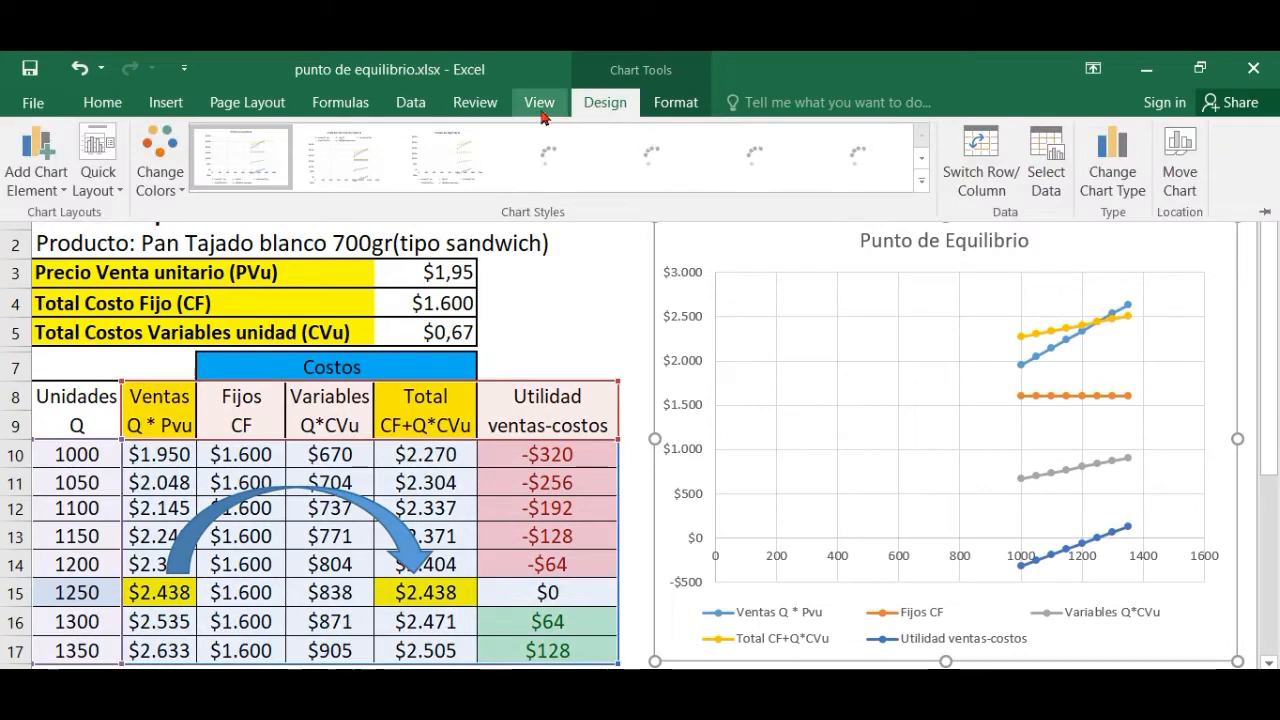
{"action": "left_click", "coordinate": [60, 188]}
{"action": "mouse_move", "coordinate": [125, 390]}
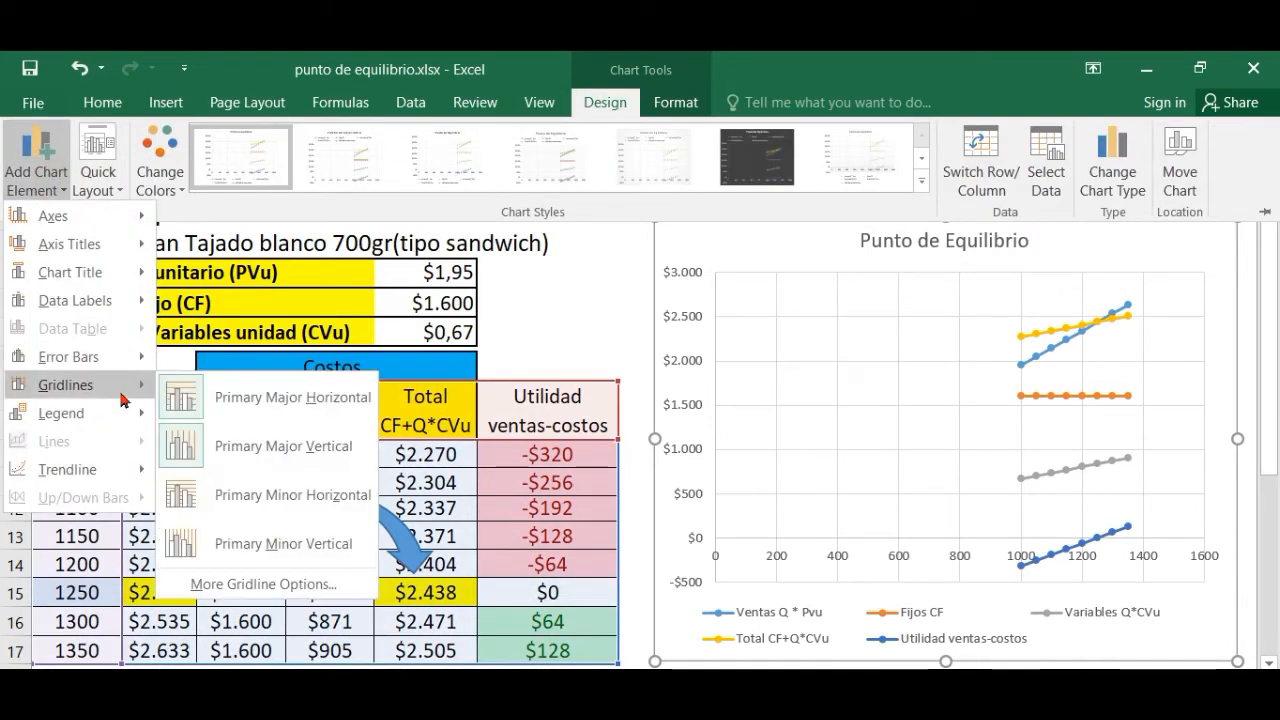
{"action": "left_click", "coordinate": [222, 489]}
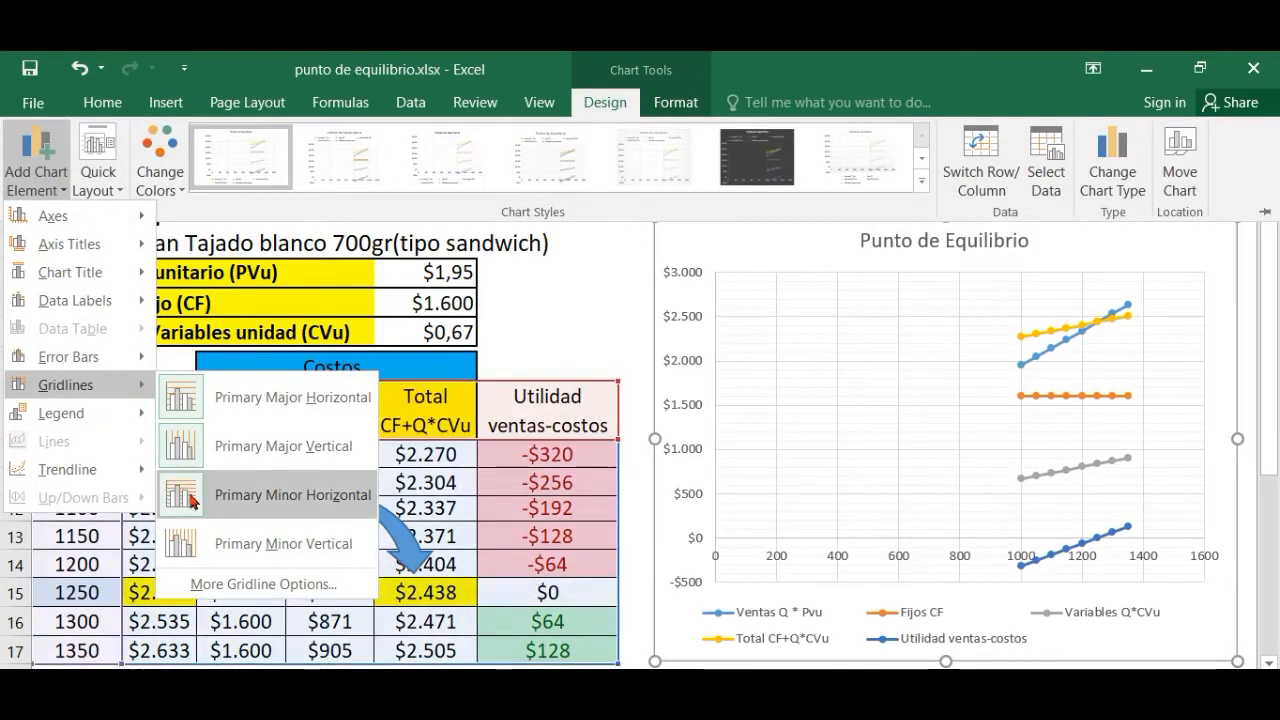
{"action": "left_click", "coordinate": [196, 548]}
{"action": "left_click", "coordinate": [842, 566]}
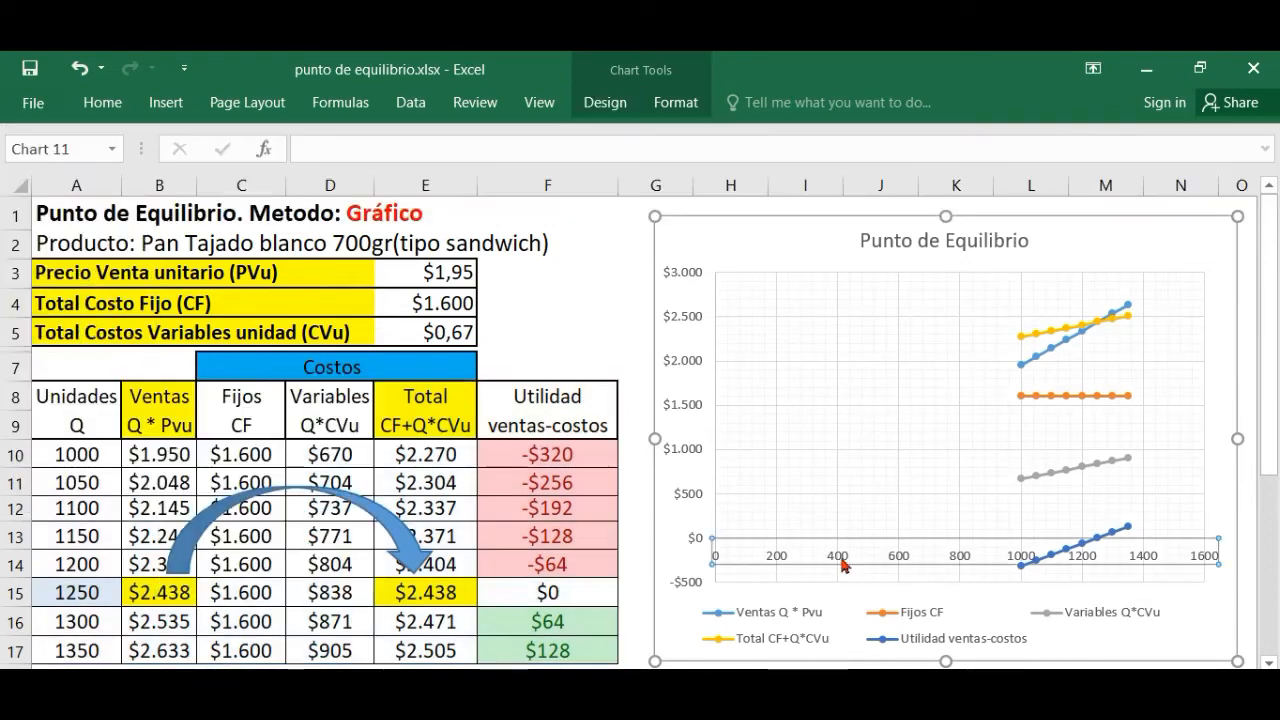
Set the font size of the chart's horizontal axis labels to 12.
{"action": "left_click", "coordinate": [104, 107]}
{"action": "left_click", "coordinate": [253, 142]}
{"action": "left_click", "coordinate": [225, 281]}
Set the minimum bound of the chart's horizontal axis to 1000.
{"action": "left_click", "coordinate": [810, 556]}
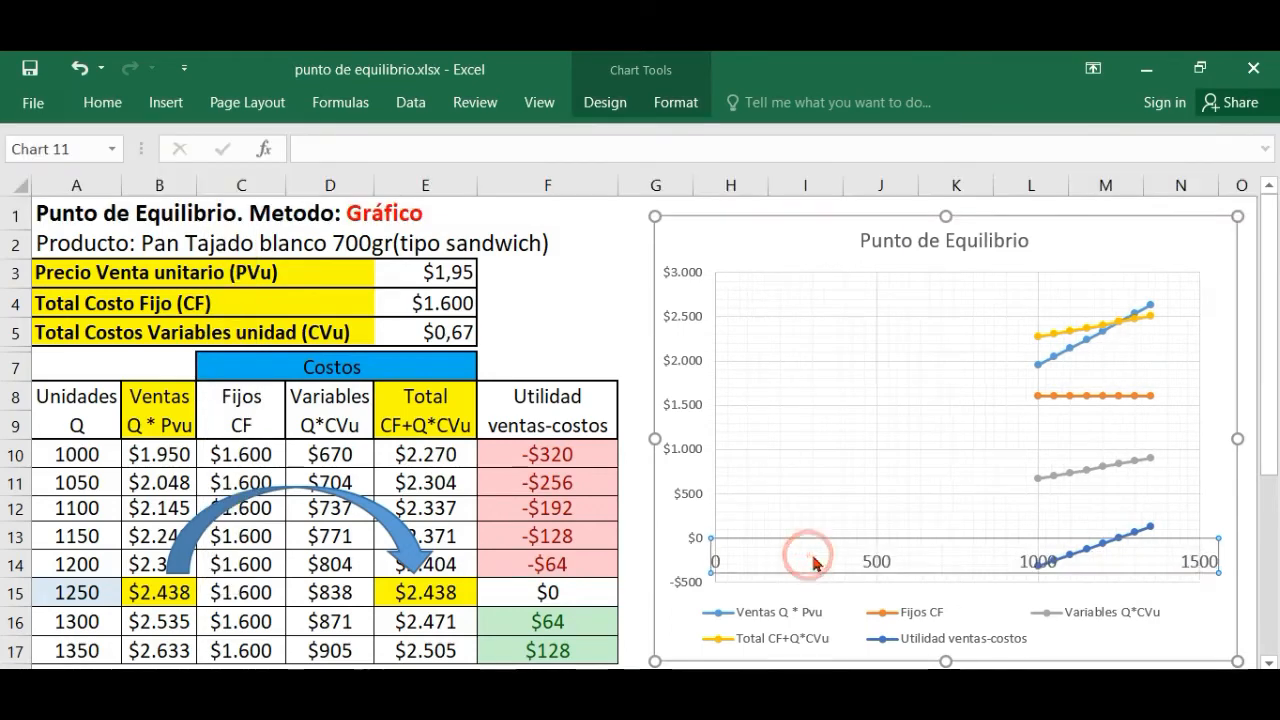
{"action": "right_click", "coordinate": [813, 563]}
{"action": "left_click", "coordinate": [848, 538]}
{"action": "left_click", "coordinate": [1157, 366]}
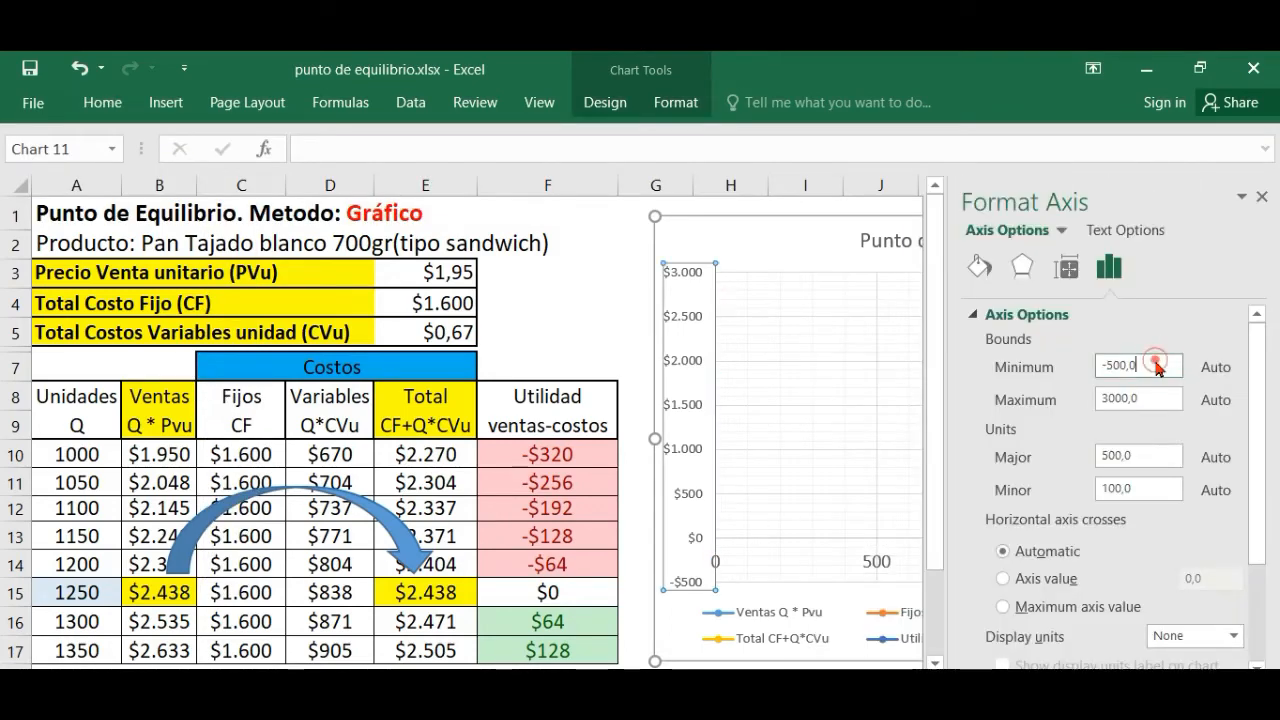
{"action": "left_click_drag", "start_coordinate": [1157, 366], "coordinate": [1082, 370]}
{"action": "type", "text": "1000"}
{"action": "key", "text": "Tab"}
{"action": "type", "text": "1"}
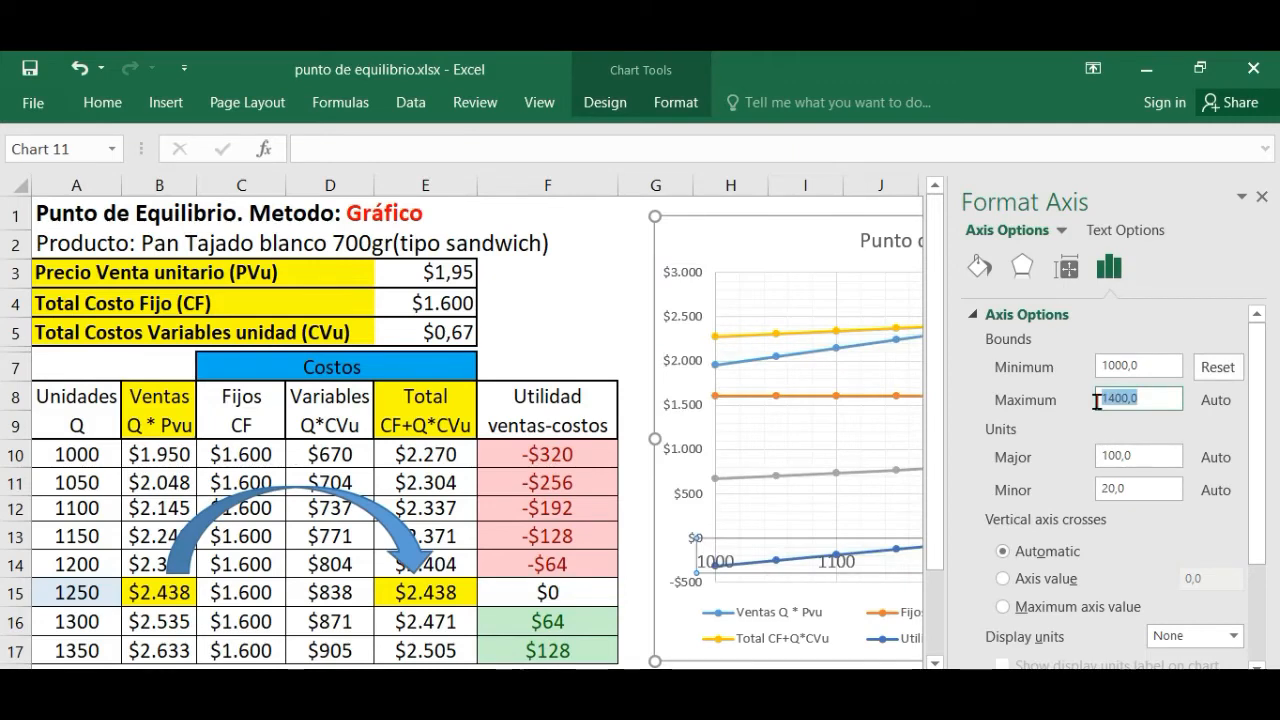
Set the horizontal axis major unit to 50 and make the vertical axis cross at axis value 1000.
{"action": "left_click_drag", "start_coordinate": [1130, 456], "coordinate": [1094, 456]}
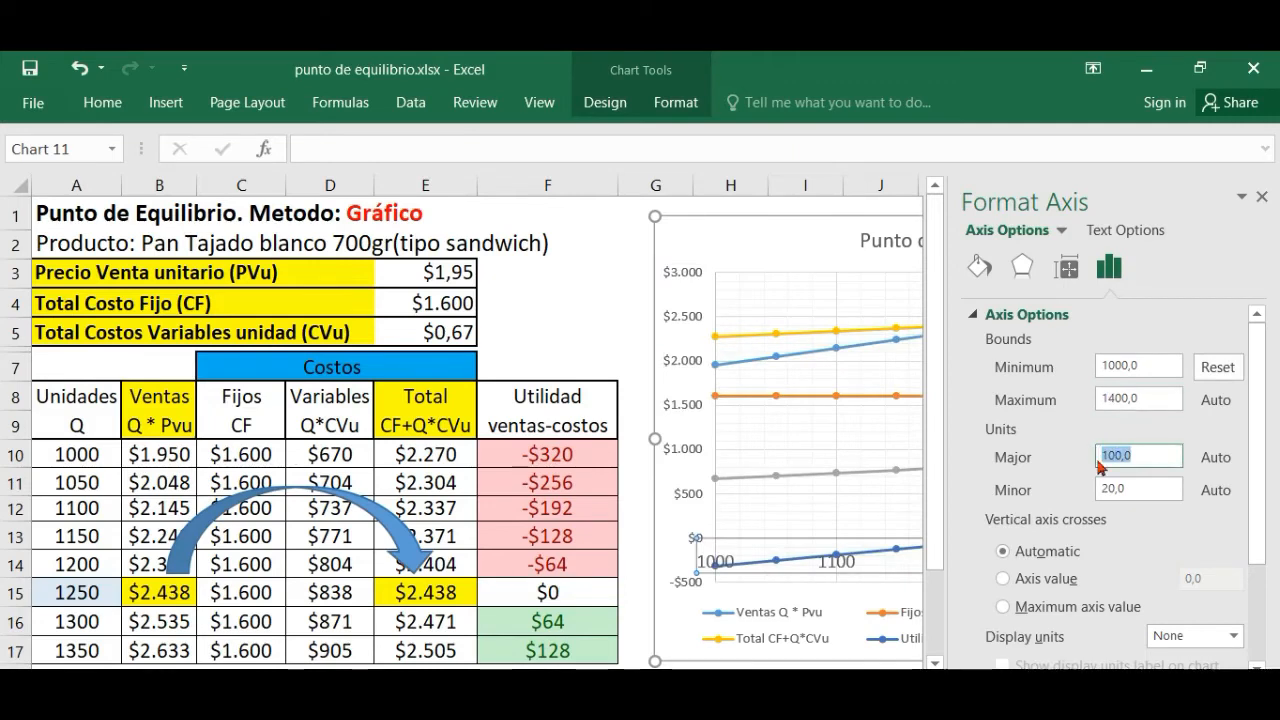
{"action": "type", "text": "50"}
{"action": "key", "text": "Return"}
{"action": "scroll", "coordinate": [1110, 480], "scroll_direction": "down", "scroll_amount": 2}
{"action": "left_click", "coordinate": [1190, 517]}
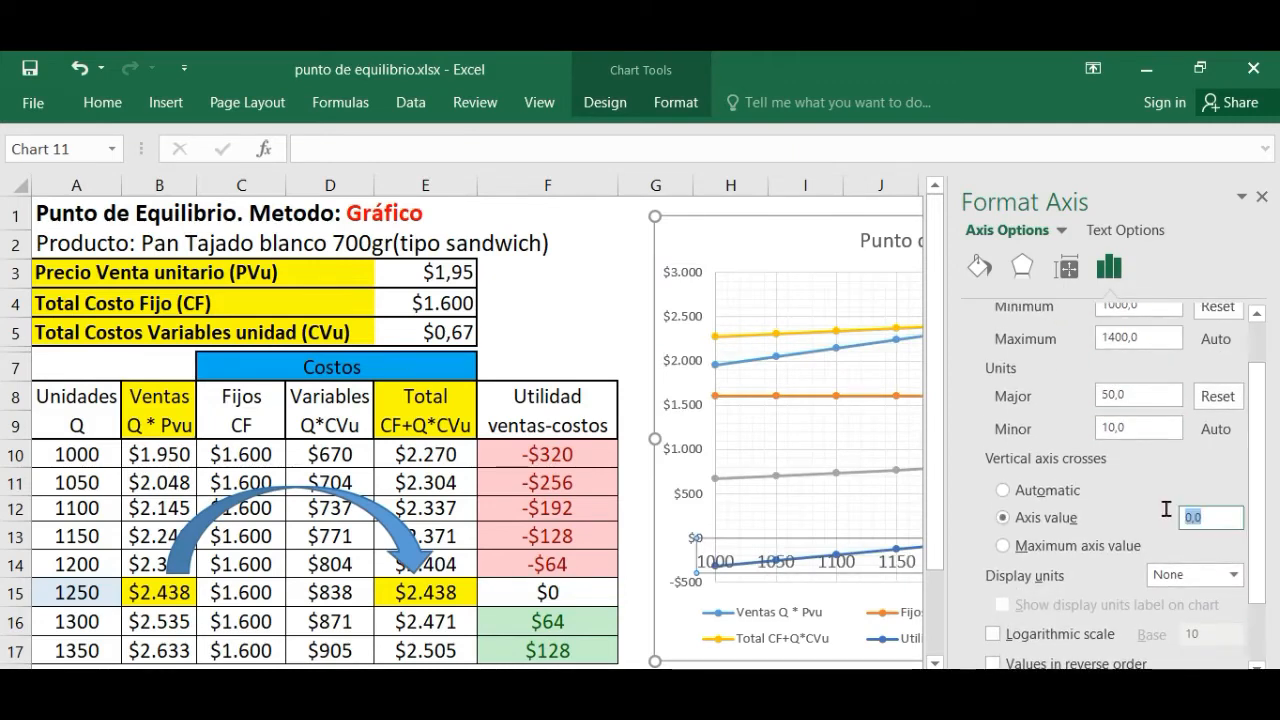
{"action": "type", "text": "1000"}
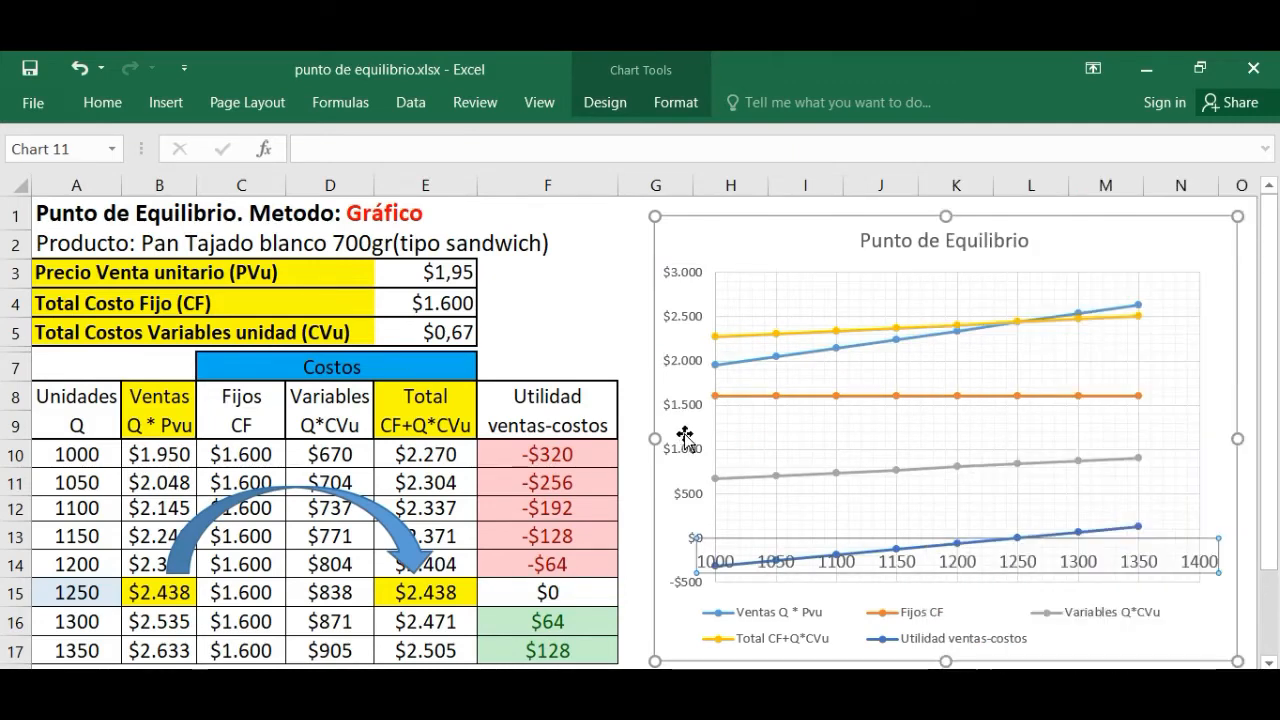
Set the font size of the chart's vertical axis labels to 12.
{"action": "left_click", "coordinate": [686, 408]}
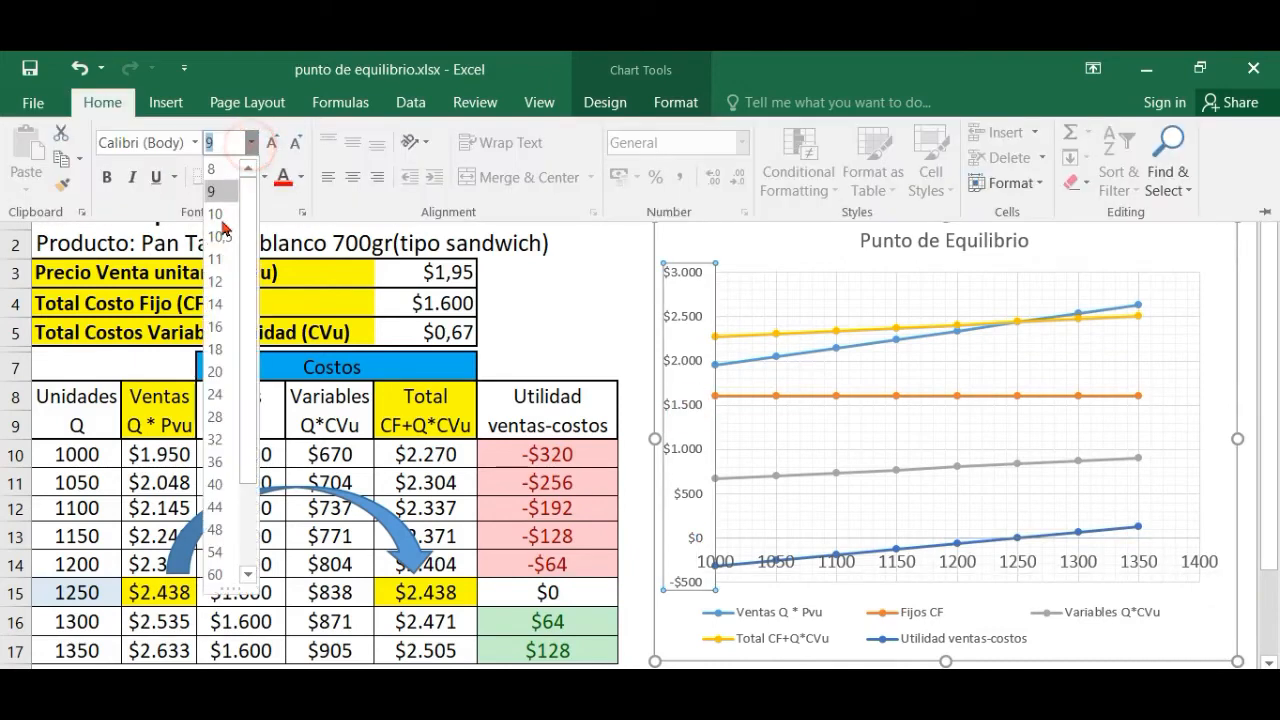
{"action": "left_click", "coordinate": [217, 285]}
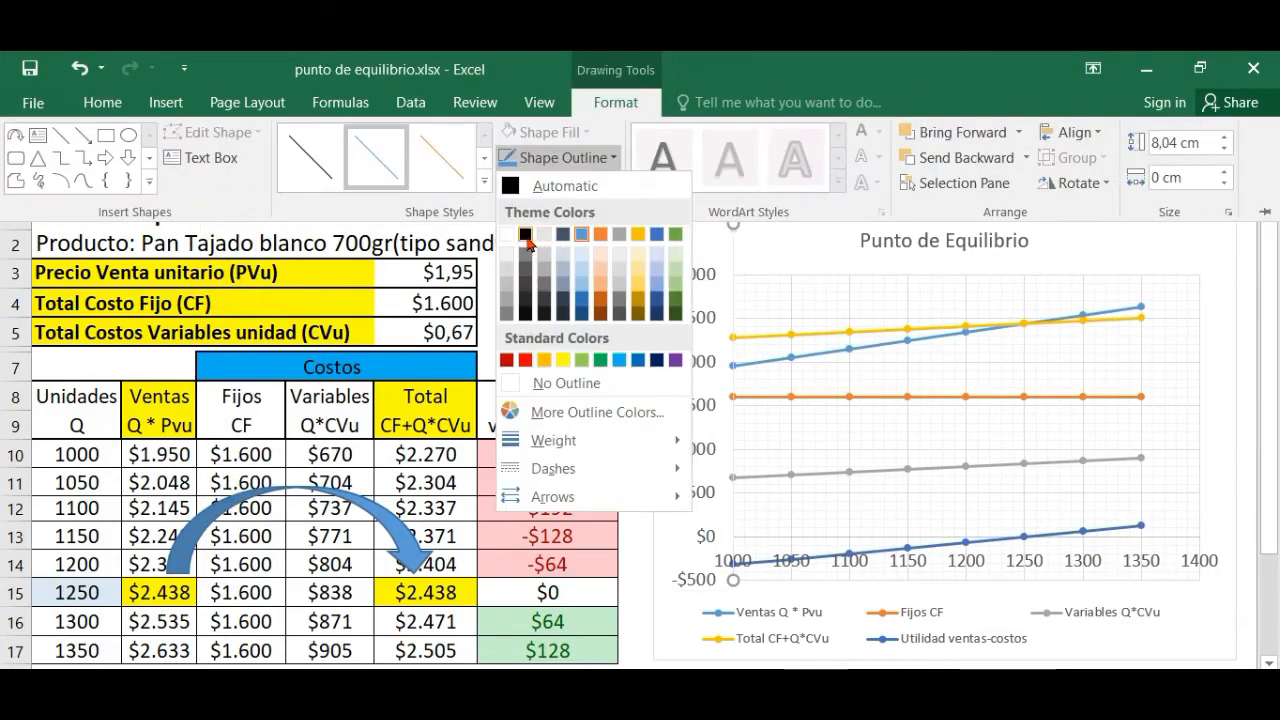
Give the arrow line drawn over the vertical axis a black outline with a thicker weight.
{"action": "left_click", "coordinate": [526, 236]}
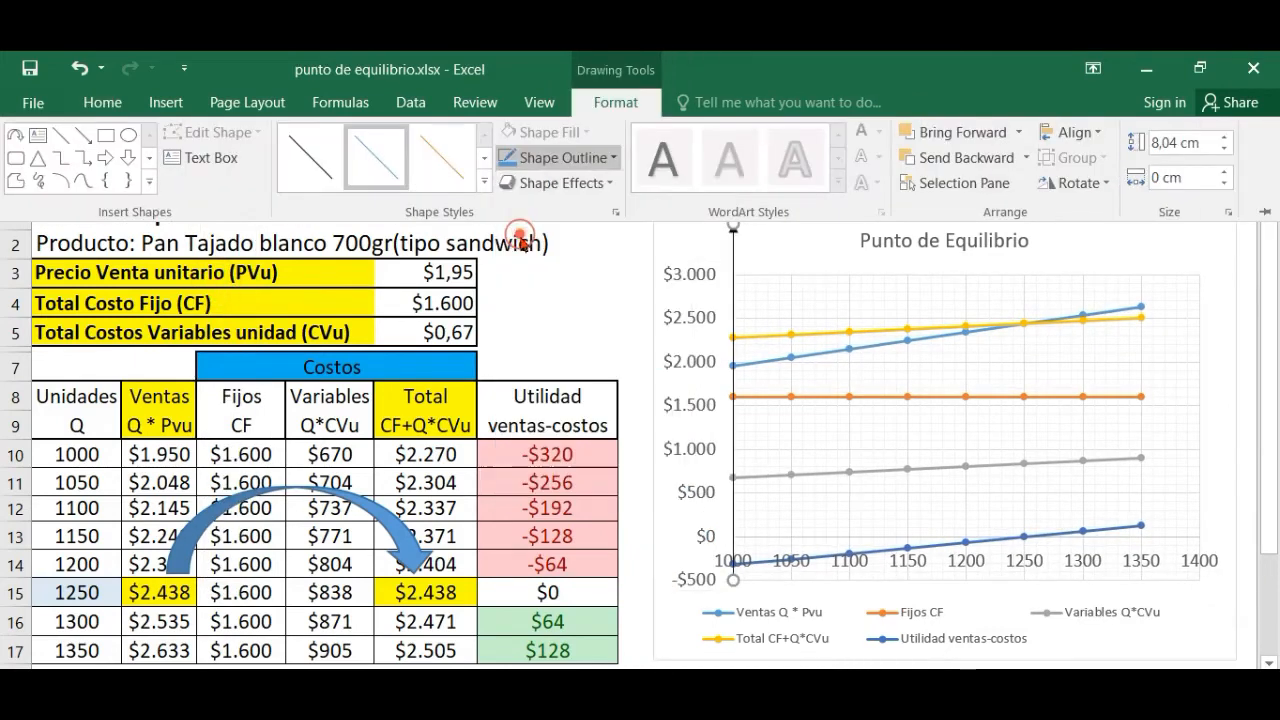
{"action": "left_click", "coordinate": [563, 157]}
{"action": "mouse_move", "coordinate": [553, 440]}
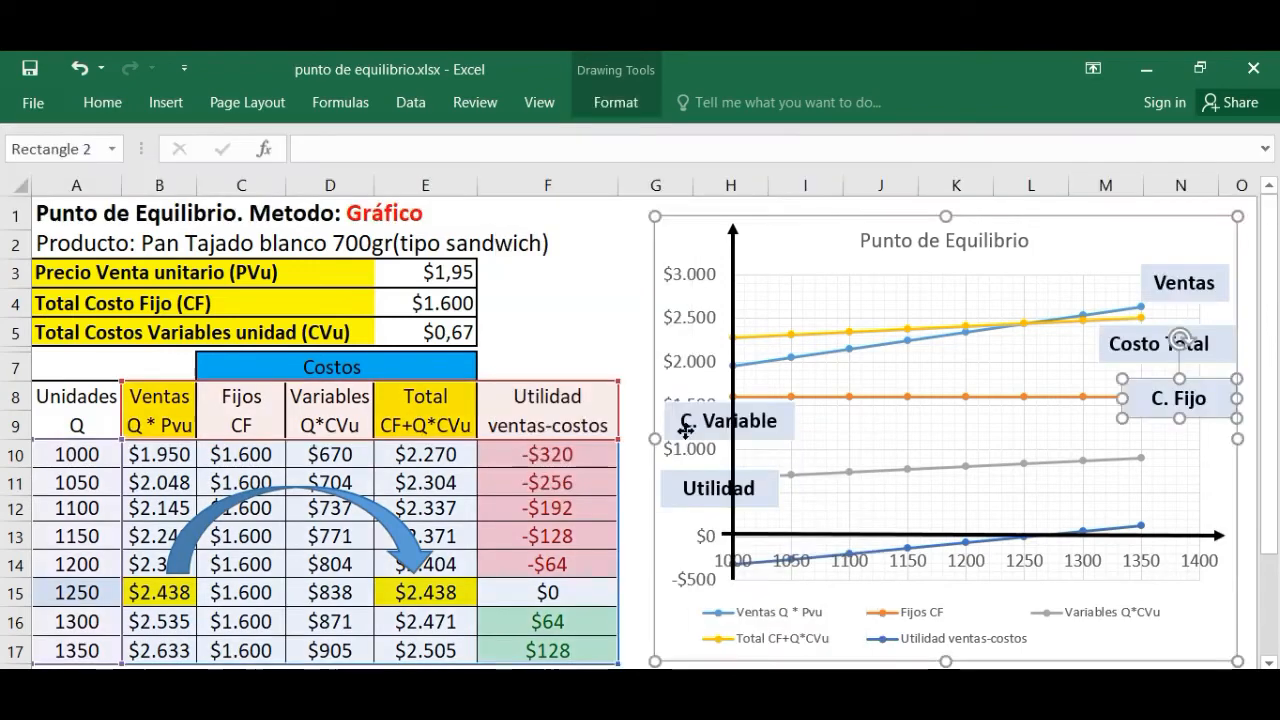
Move the C. Variable and Utilidad labels next to the ends of their lines in the chart.
{"action": "left_click_drag", "start_coordinate": [729, 420], "coordinate": [1080, 474]}
{"action": "left_click_drag", "start_coordinate": [729, 492], "coordinate": [1150, 537]}
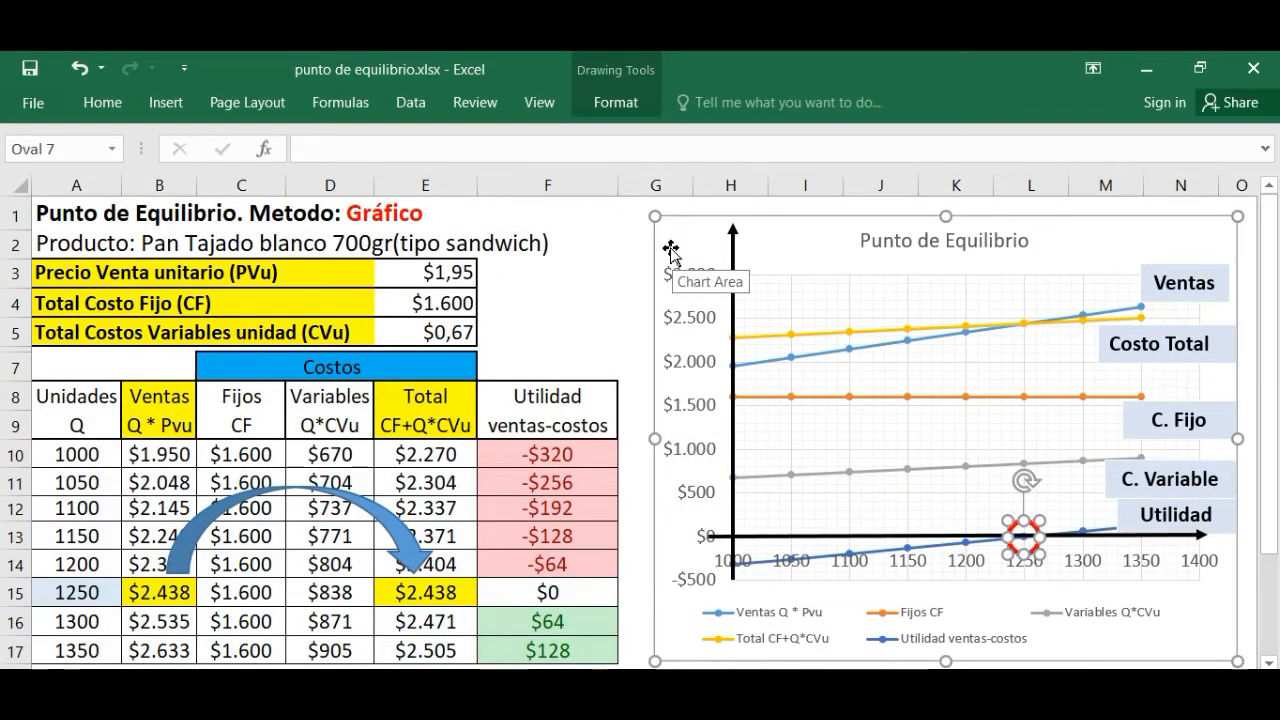
Draw an oval around the intersection of the Ventas and Costo Total lines at 1250 units and give it a red outline.
{"action": "left_click", "coordinate": [1034, 588]}
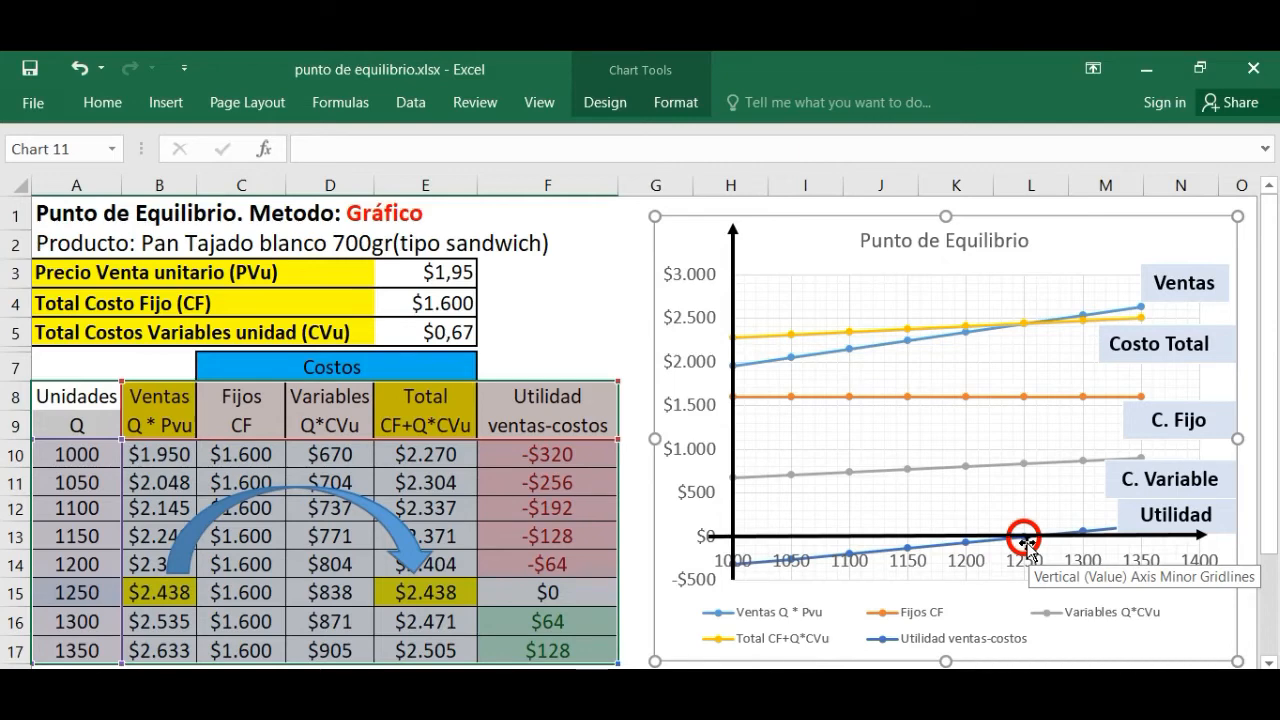
{"action": "left_click_drag", "start_coordinate": [1008, 307], "coordinate": [1040, 343]}
{"action": "left_click", "coordinate": [614, 102]}
{"action": "left_click", "coordinate": [557, 157]}
{"action": "left_click", "coordinate": [1017, 533]}
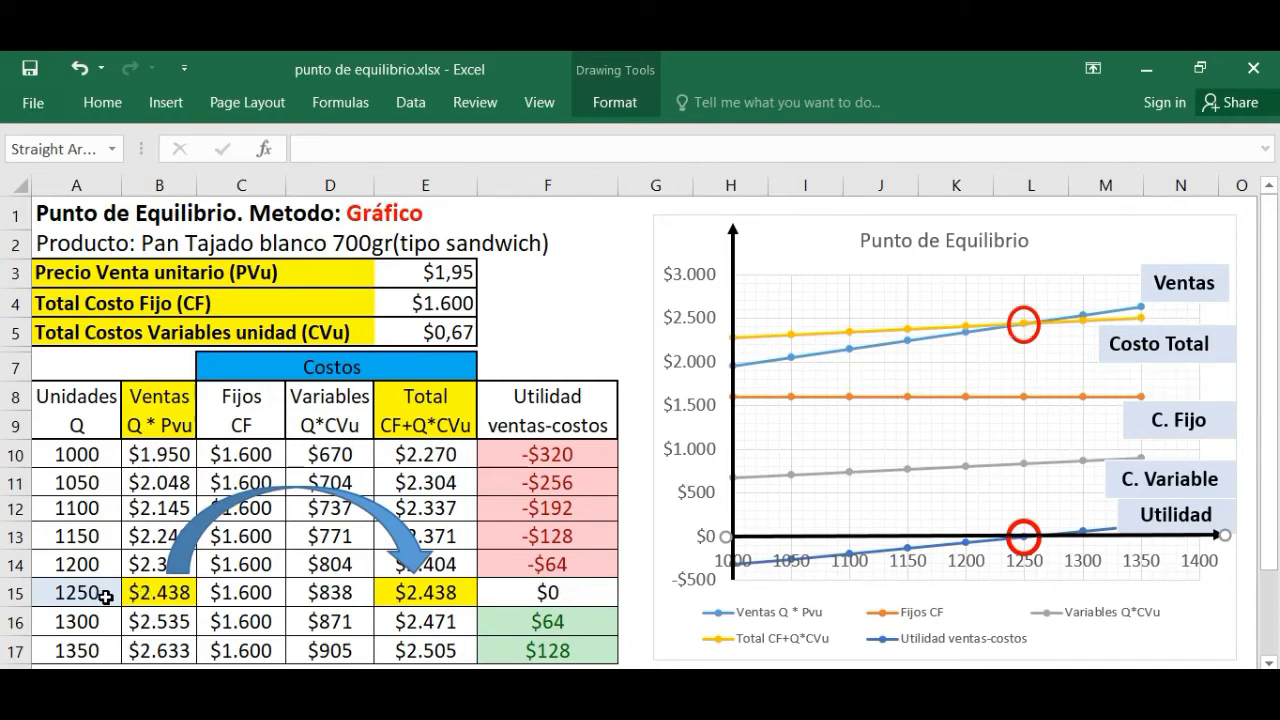
Examine the 1250-unit row A15:F15 and the Costo Total line on the chart.
{"action": "left_click_drag", "start_coordinate": [105, 596], "coordinate": [515, 593]}
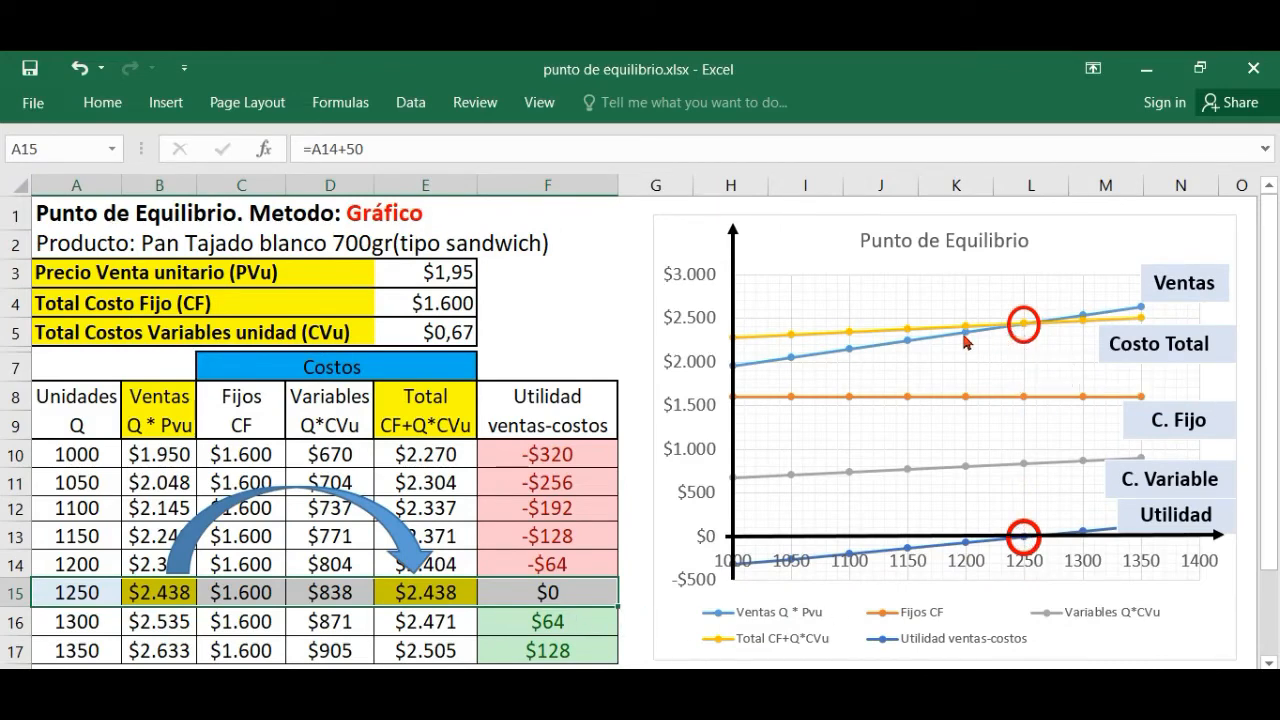
{"action": "left_click", "coordinate": [748, 340]}
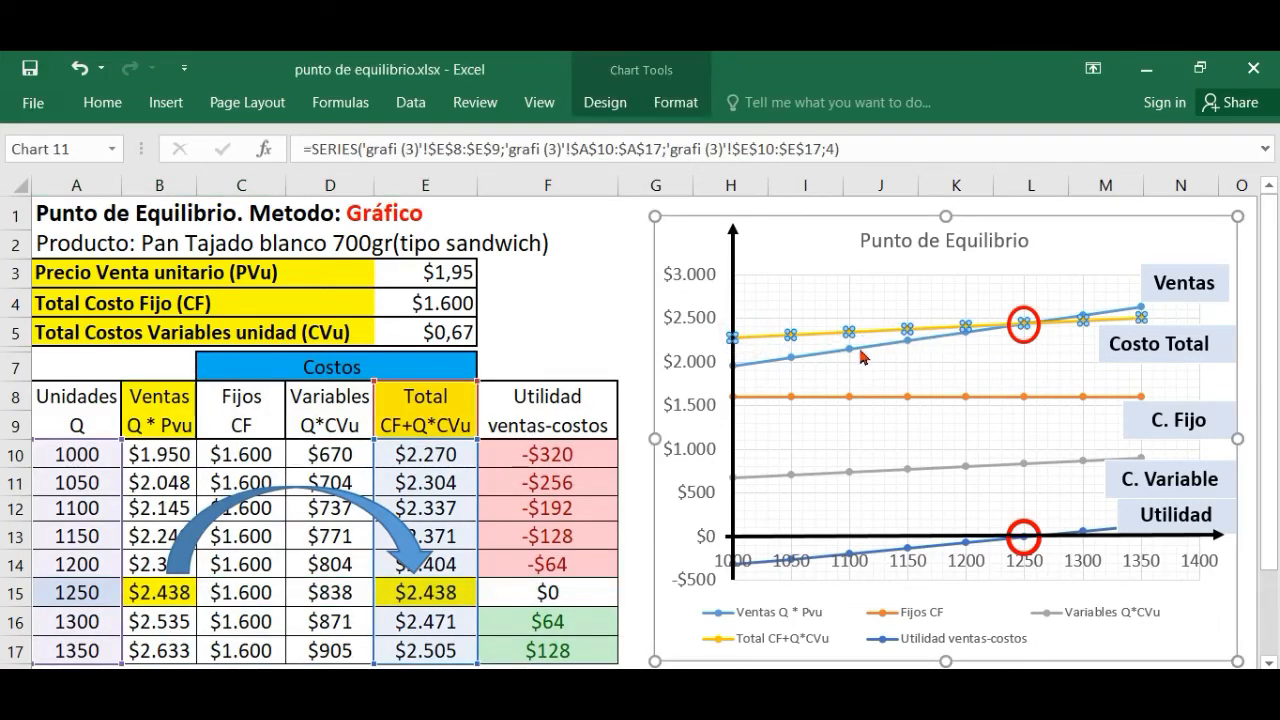
{"action": "mouse_move", "coordinate": [862, 355]}
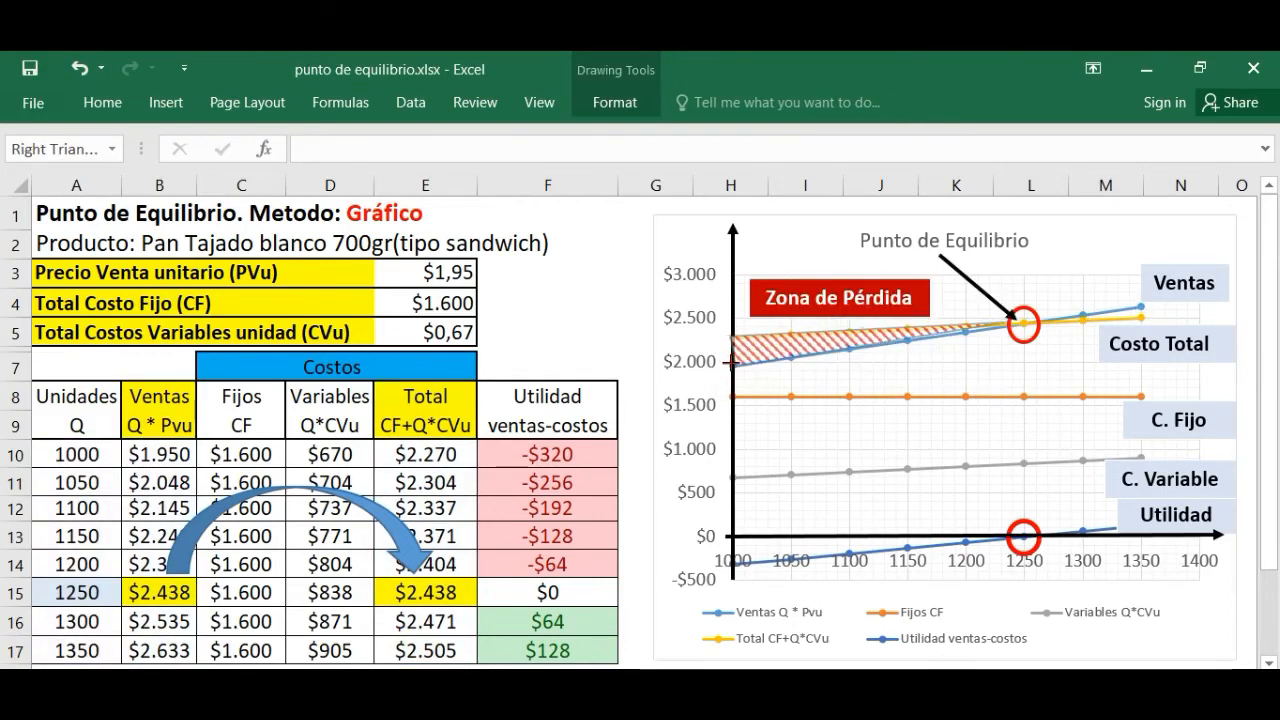
Place a green hatched right triangle over the gain area past the break-even point and shift the Zona de Ganancia label clear of the Ventas label.
{"action": "left_click", "coordinate": [1040, 318]}
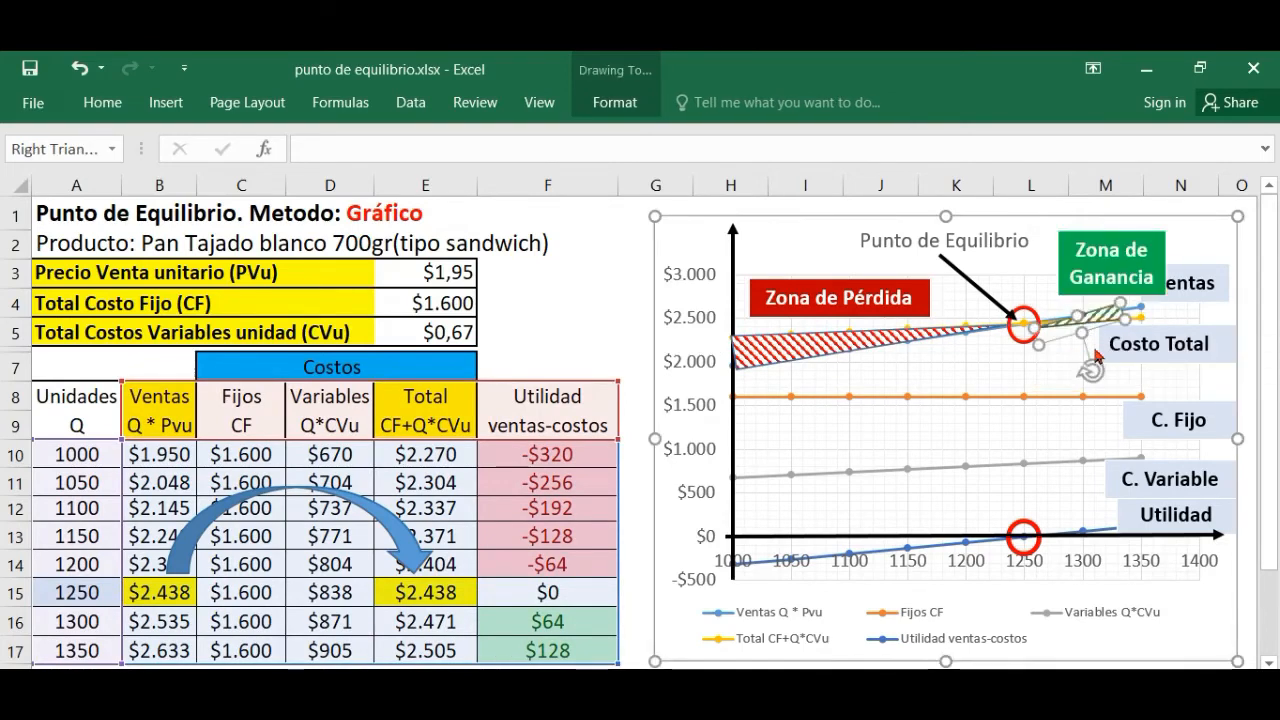
{"action": "left_click", "coordinate": [1093, 289]}
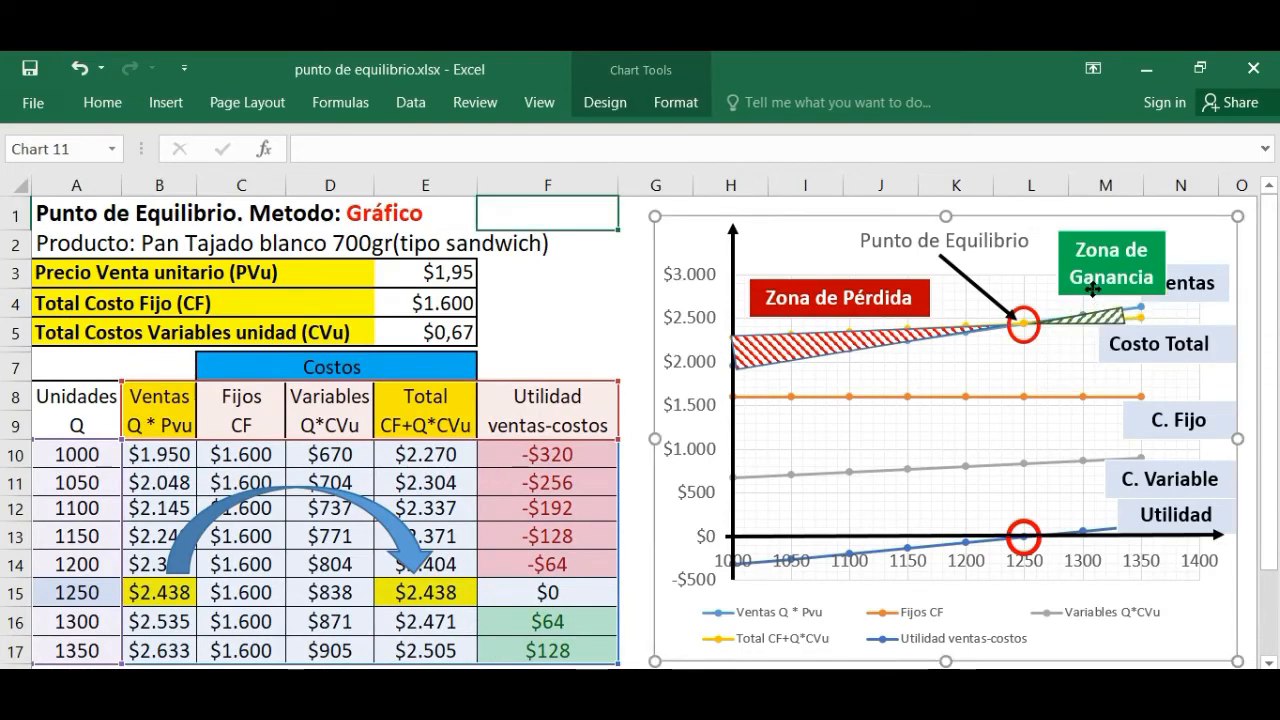
{"action": "left_click", "coordinate": [1093, 289]}
{"action": "left_click_drag", "start_coordinate": [1093, 289], "coordinate": [1076, 288]}
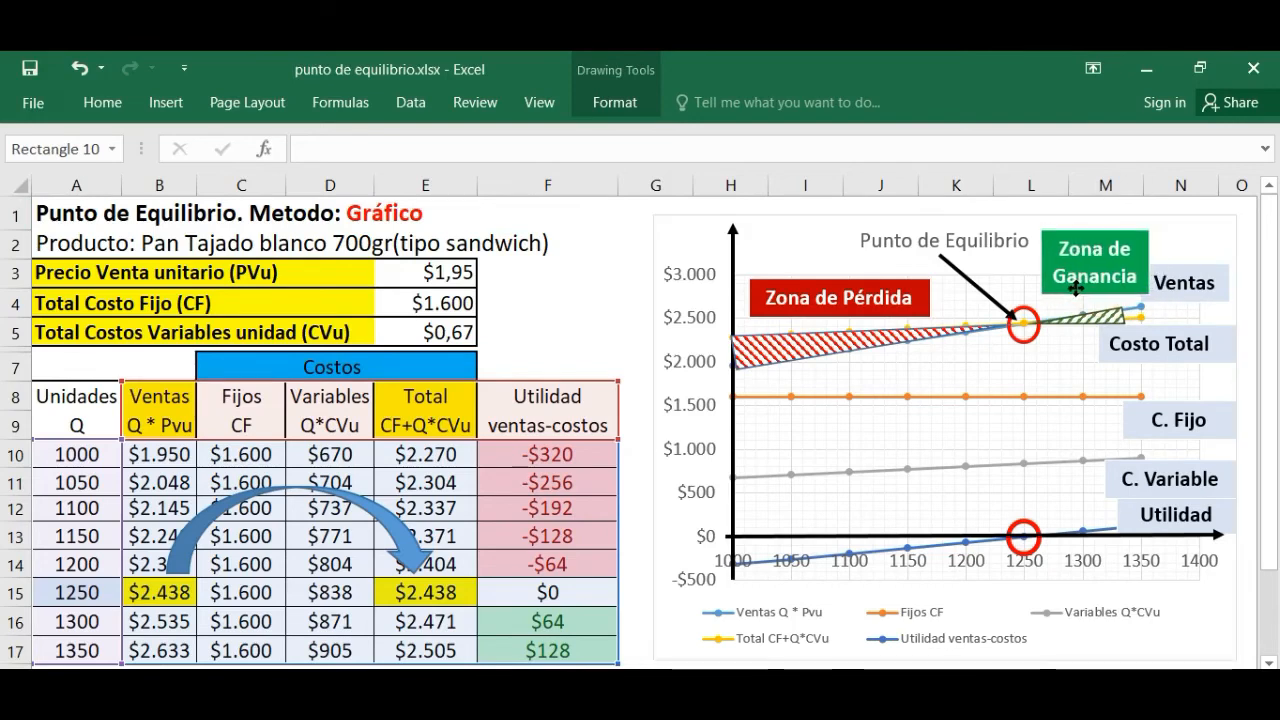
Examine the gain-zone triangle, then the fixed-cost and variable-cost lines of the chart.
{"action": "left_click", "coordinate": [1080, 312]}
{"action": "left_click", "coordinate": [1065, 320]}
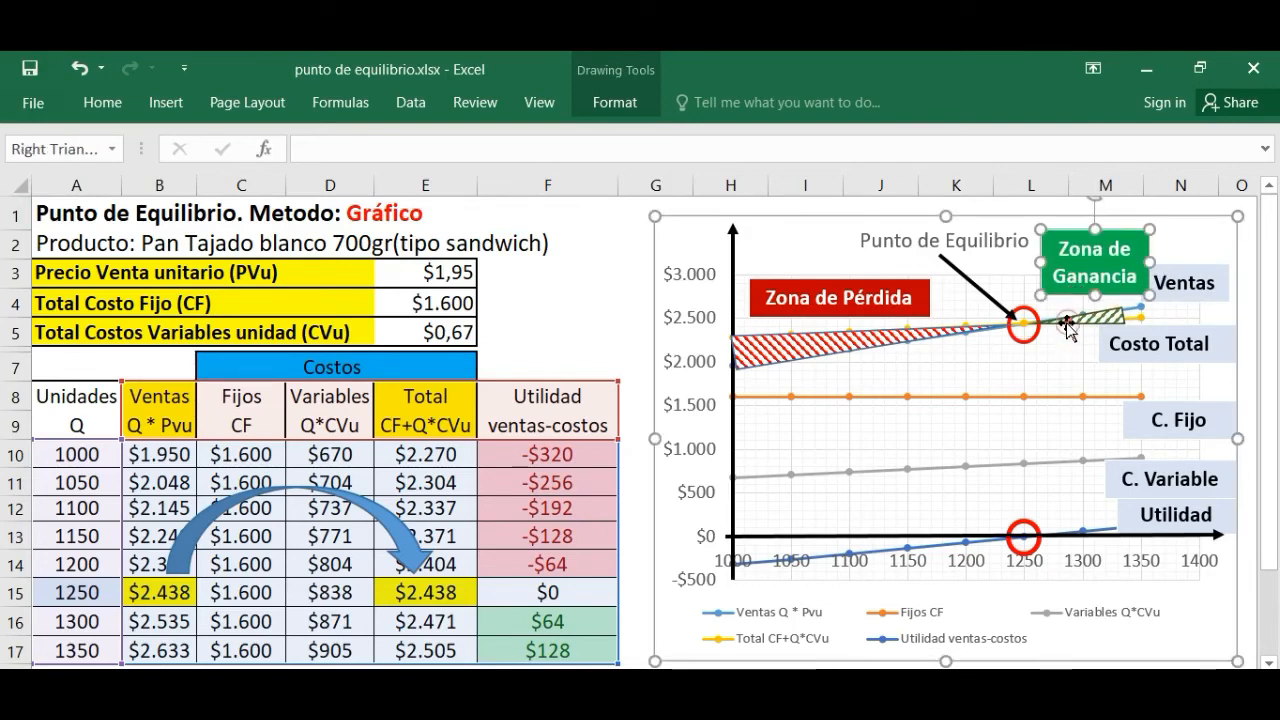
{"action": "left_click", "coordinate": [800, 397]}
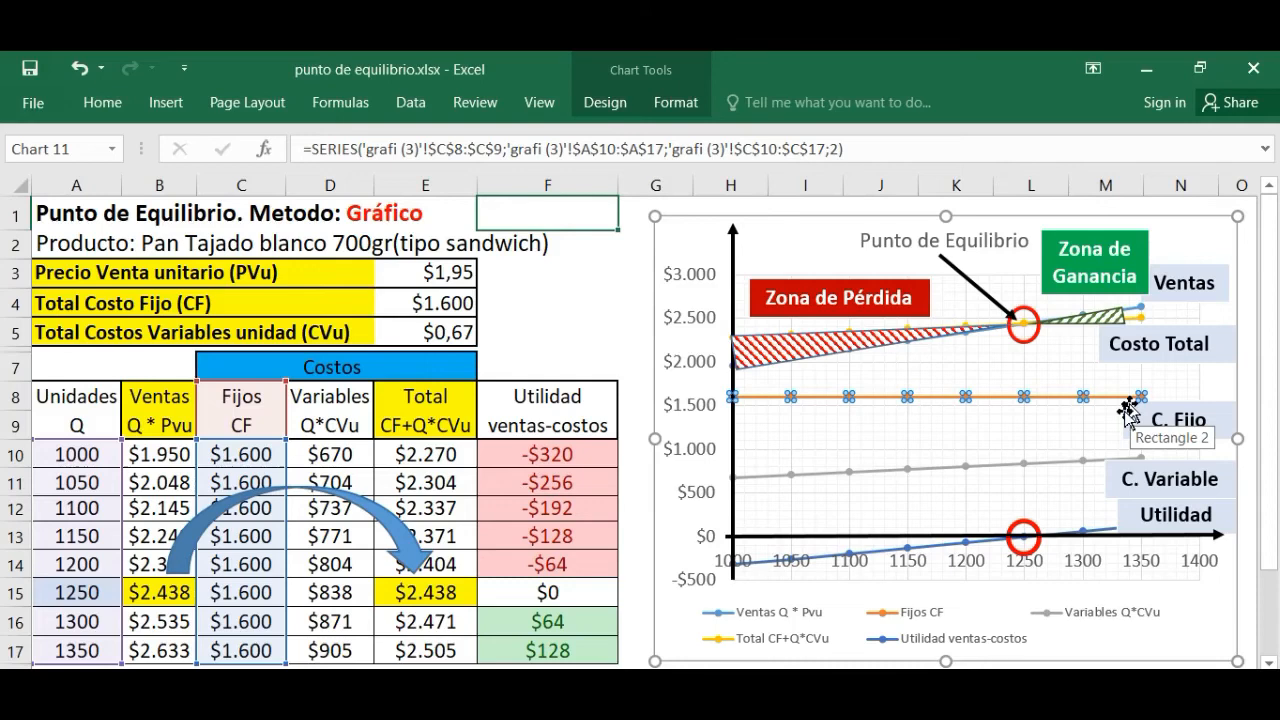
{"action": "left_click", "coordinate": [990, 464]}
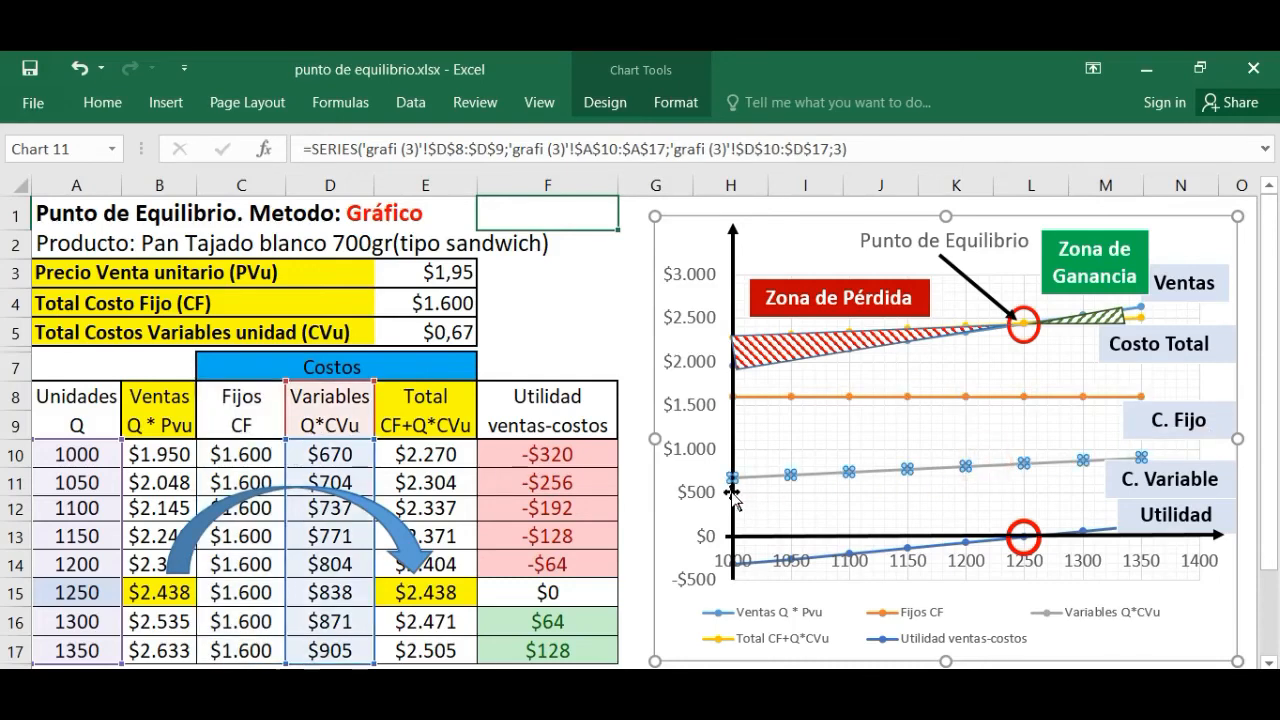